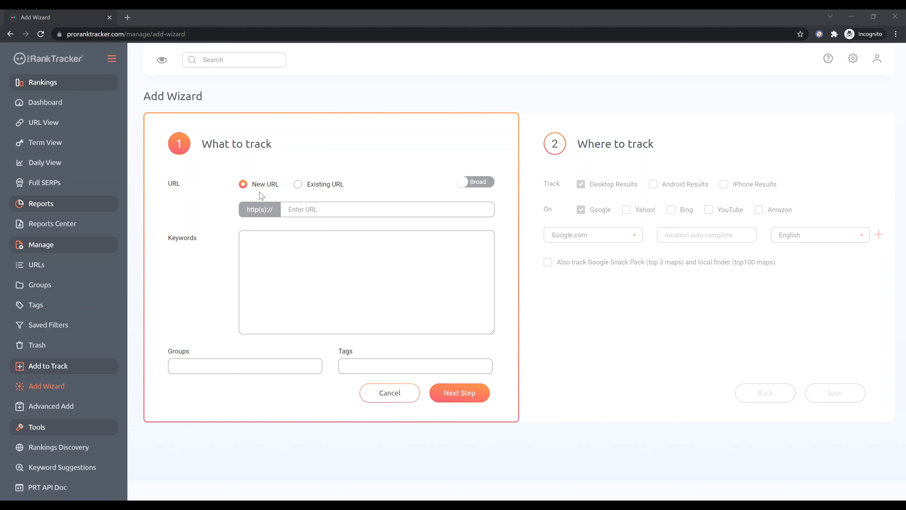
pyautogui.click(299, 184)
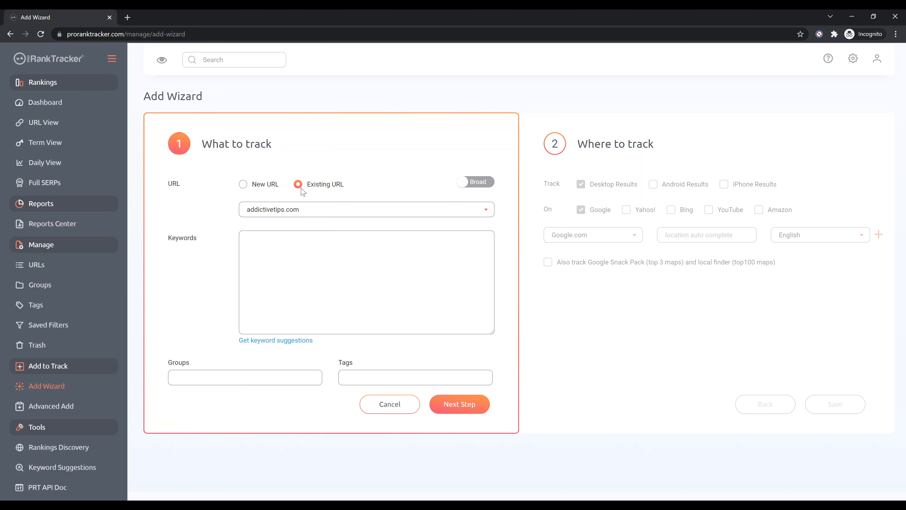
pyautogui.click(305, 212)
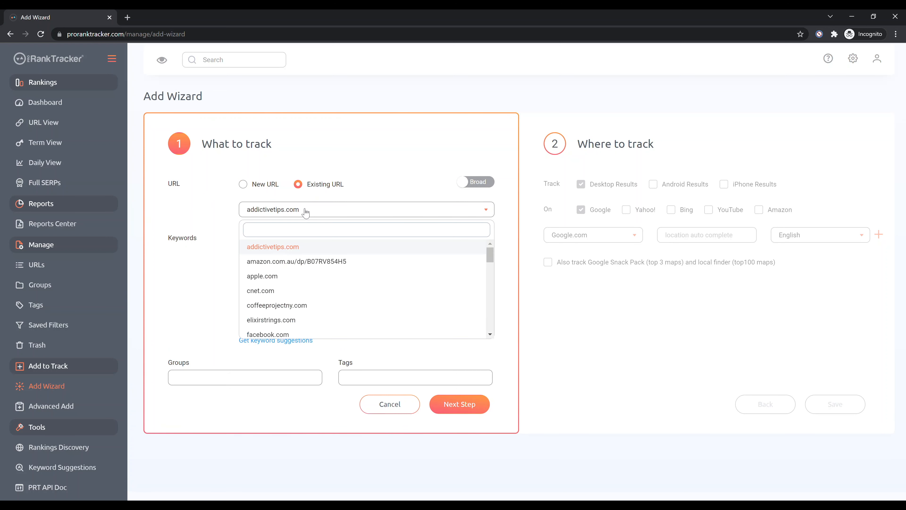
pyautogui.click(271, 185)
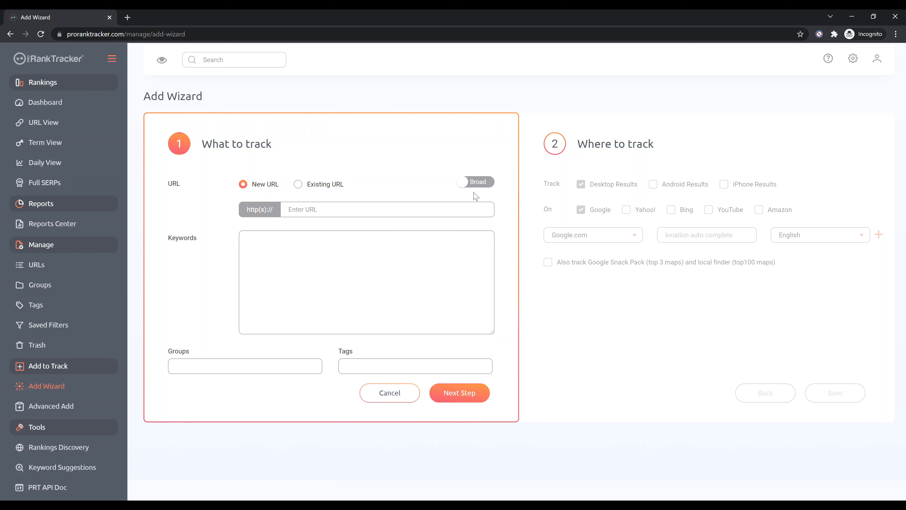
pyautogui.click(483, 190)
pyautogui.click(482, 191)
pyautogui.click(490, 184)
pyautogui.click(491, 185)
# Enter proranktracker.com as the new URL, with keywords rank tracker, rank tracking, proranktracker and pro rank tracker on separate lines
pyautogui.click(351, 213)
pyautogui.write('proranktracker.com')
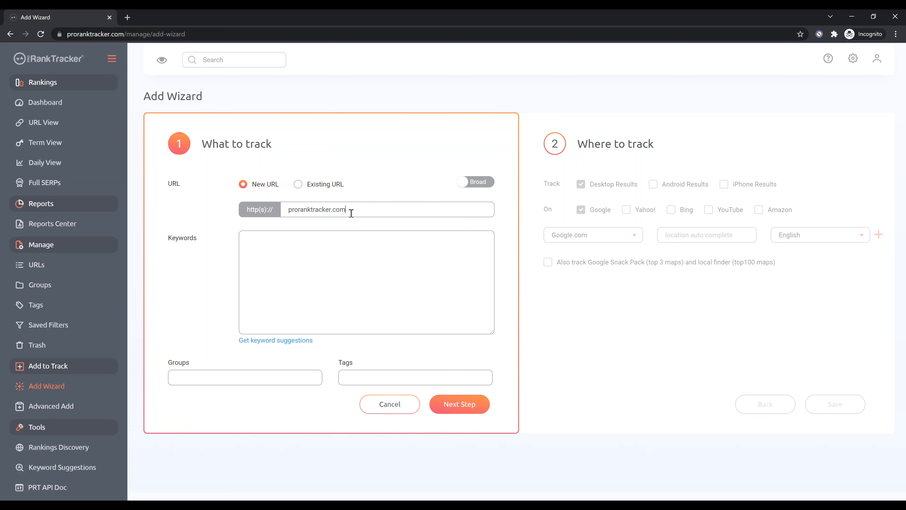
pyautogui.click(324, 241)
pyautogui.write('rank tracker')
pyautogui.press('Return')
pyautogui.write('rank tracking')
pyautogui.press('Return')
pyautogui.write('proranktracker')
pyautogui.press('Return')
pyautogui.write('pro rank tracker')
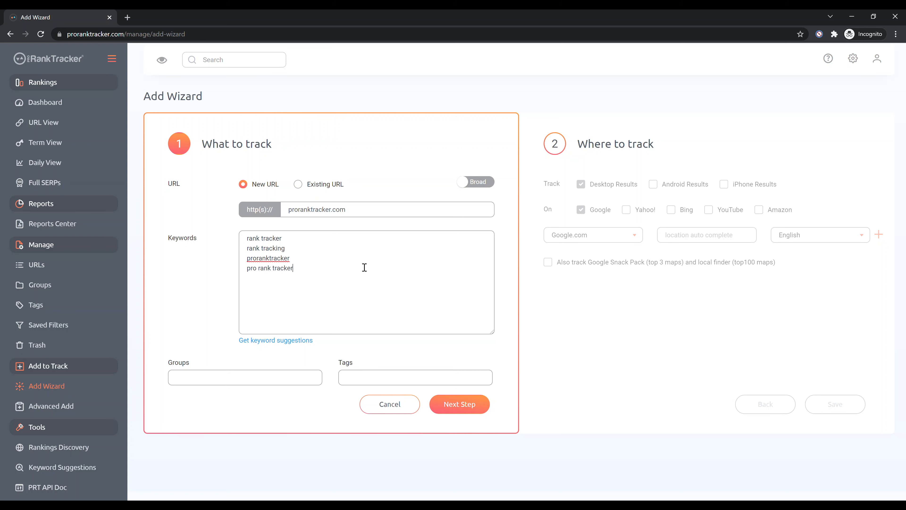
# Add serp tracker and serp tracking to the keywords from the keyword suggestions
pyautogui.click(283, 344)
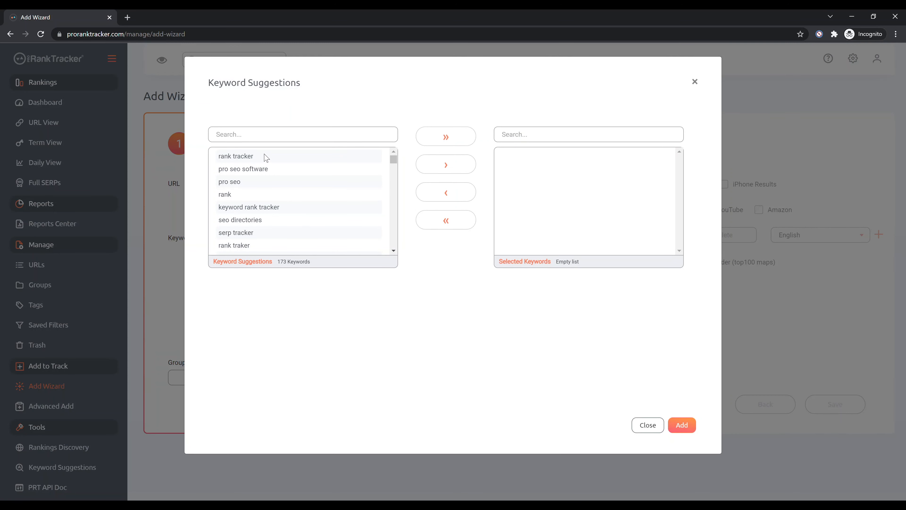
pyautogui.click(241, 234)
pyautogui.click(446, 165)
pyautogui.scroll(-2, 271, 178)
pyautogui.click(250, 165)
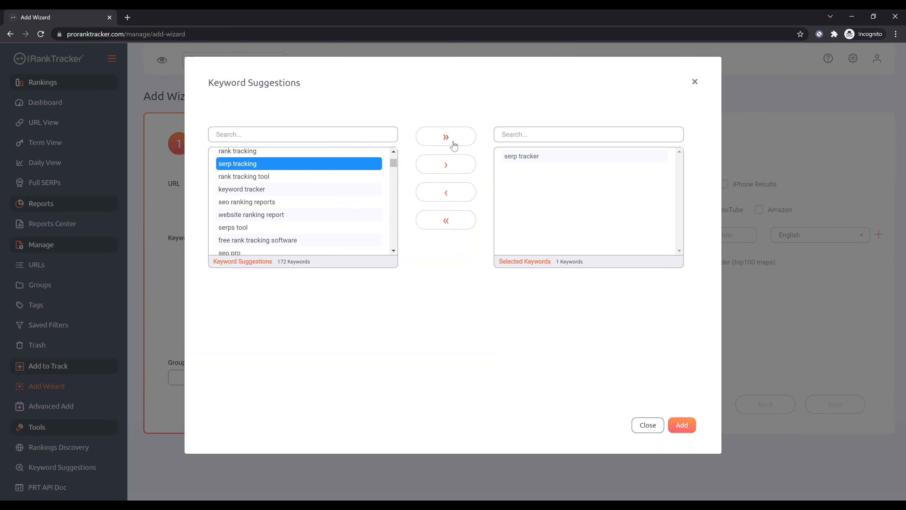
pyautogui.click(451, 166)
pyautogui.click(682, 425)
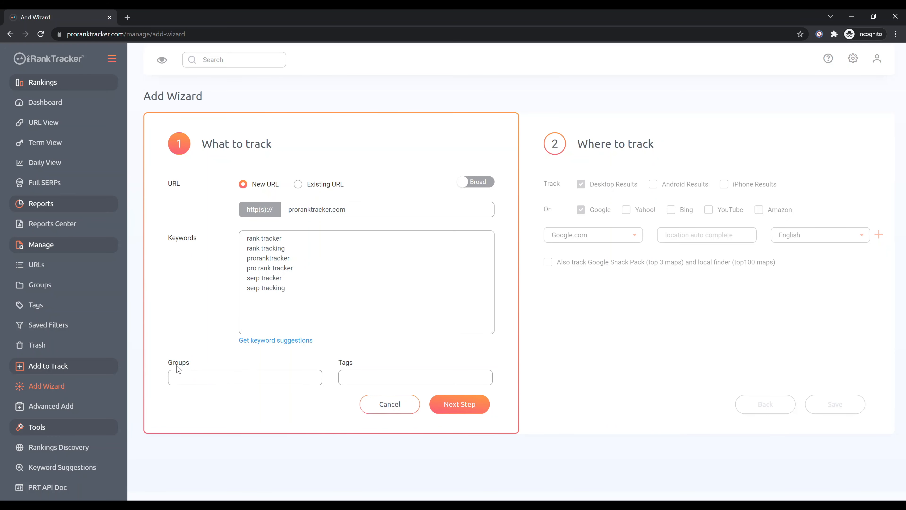
# Assign the URL to a new group named New group with the existing demo tag, and continue to the tracking locations
pyautogui.click(183, 380)
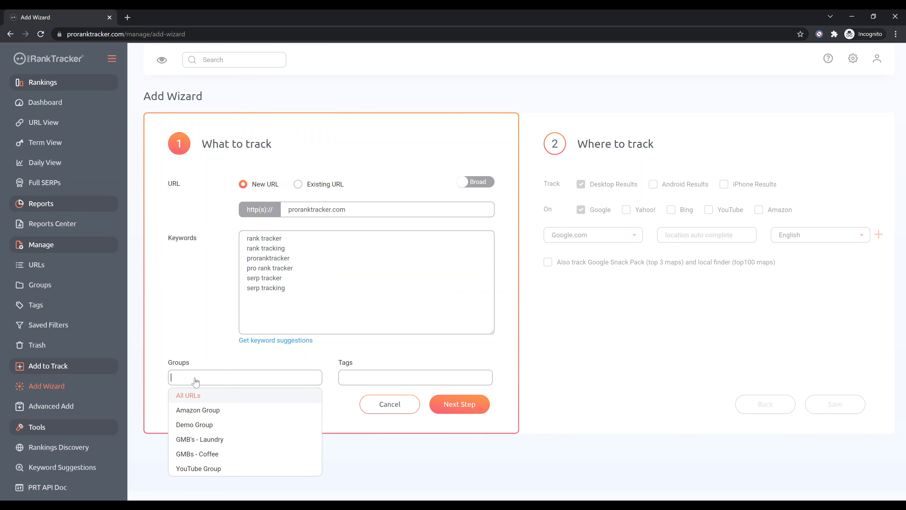
pyautogui.write('New-group')
pyautogui.press('Return')
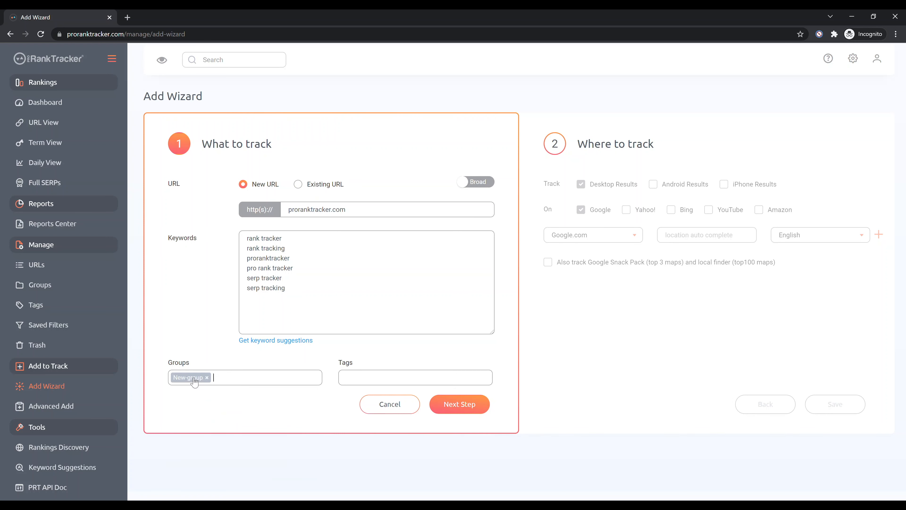
pyautogui.click(362, 383)
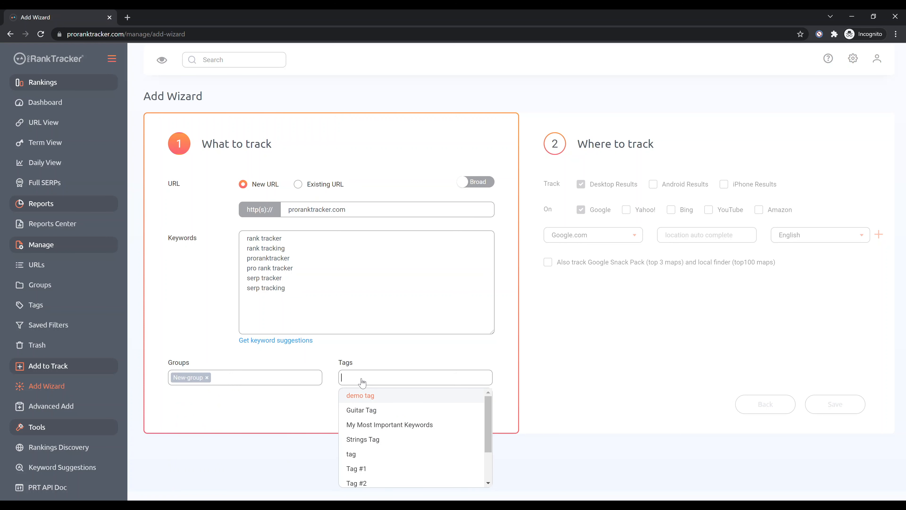
pyautogui.click(372, 396)
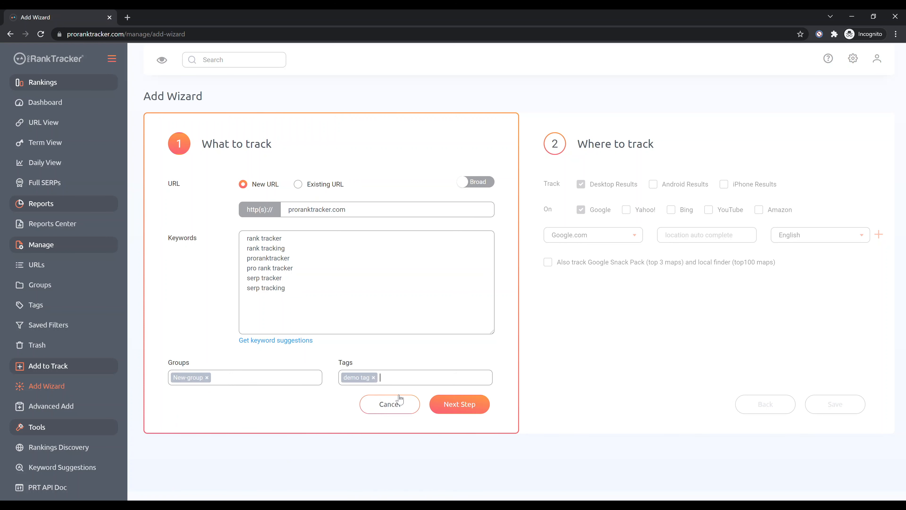
pyautogui.click(464, 412)
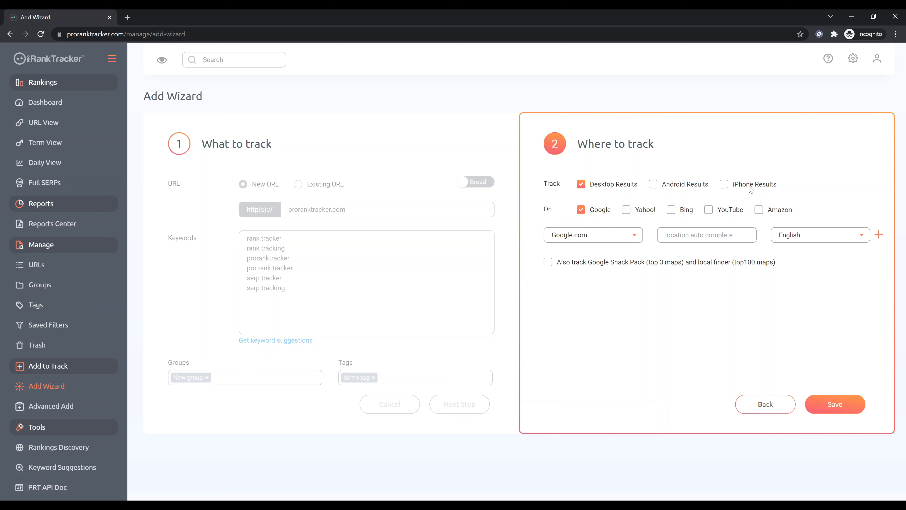
# Include Android and iPhone results, and track Google.com with the location set to the state of New York, United States
pyautogui.click(653, 185)
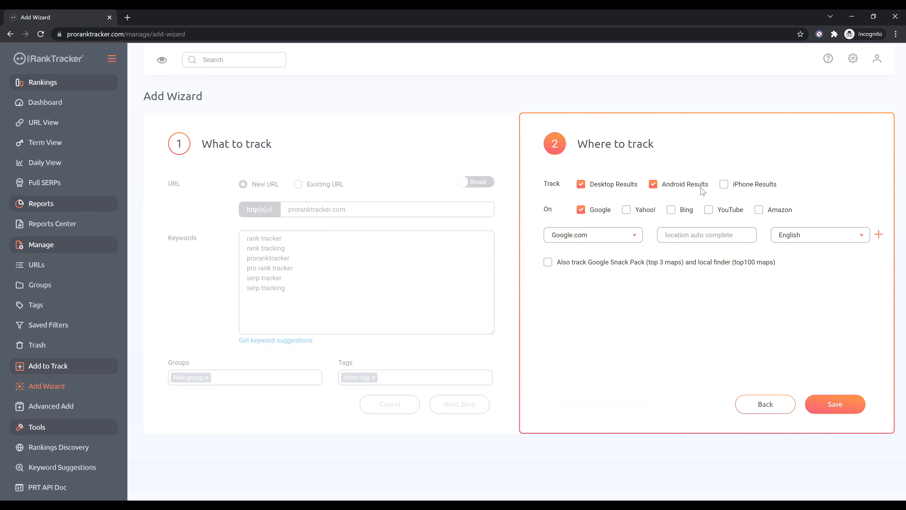
pyautogui.click(727, 189)
pyautogui.click(612, 237)
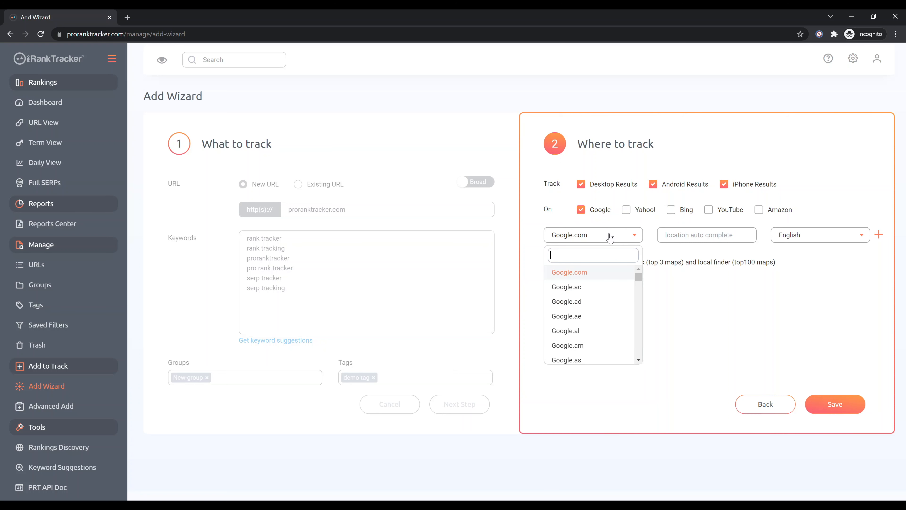
pyautogui.scroll(-10, 600, 294)
pyautogui.scroll(10, 602, 304)
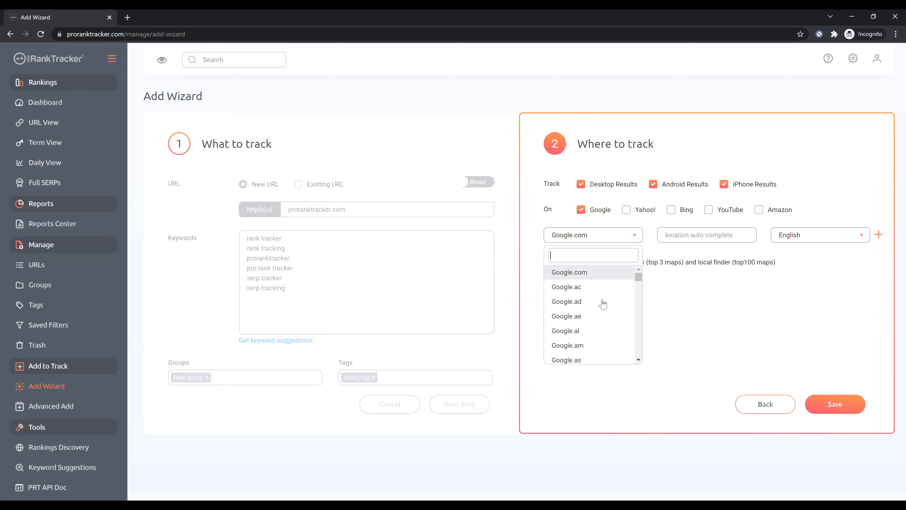
pyautogui.click(604, 274)
pyautogui.click(711, 237)
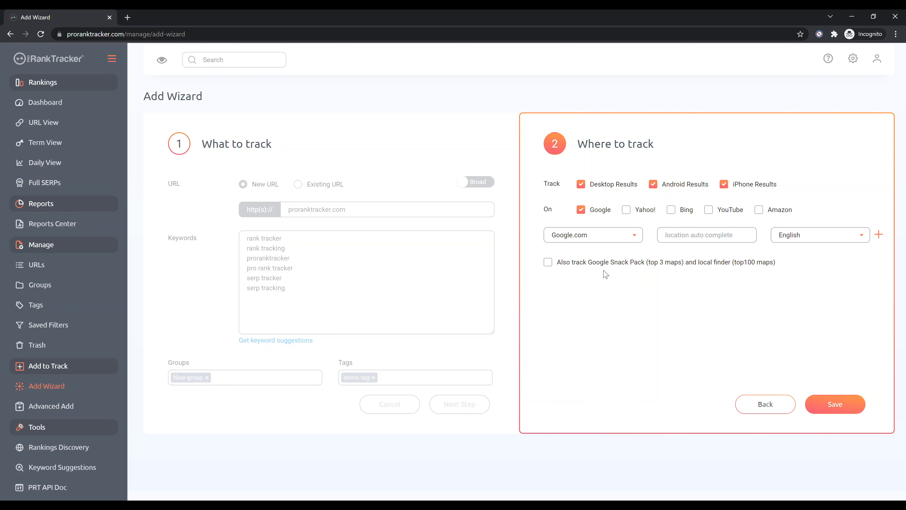
pyautogui.write('new york')
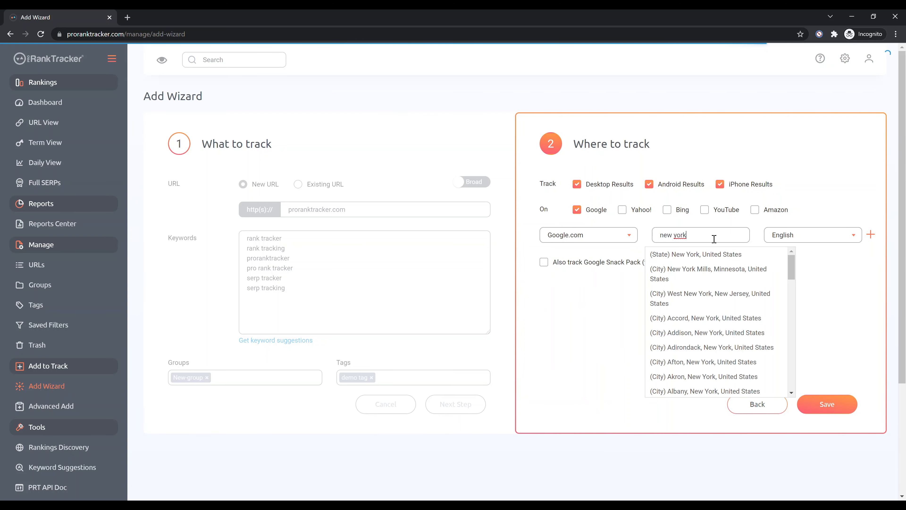
pyautogui.click(729, 256)
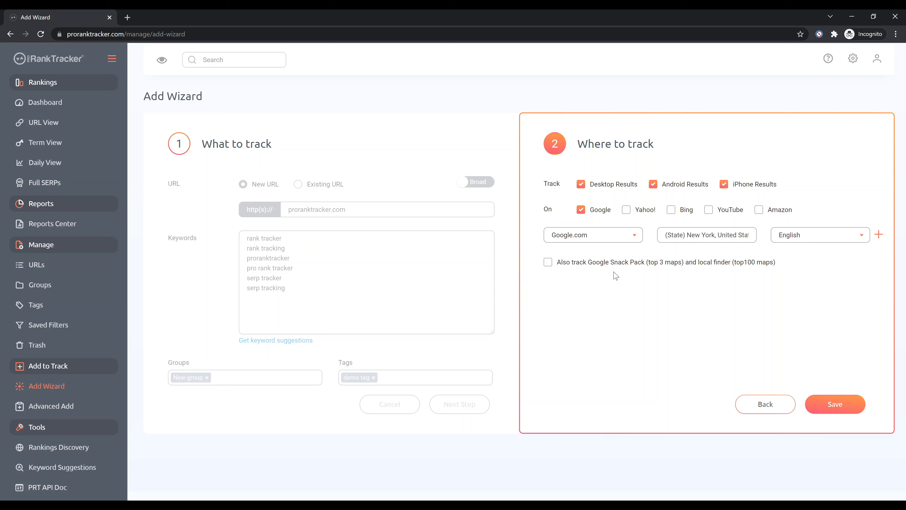
# Enable Google Snack Pack and local finder tracking for My Business Name and Another name, and save the entry
pyautogui.click(572, 262)
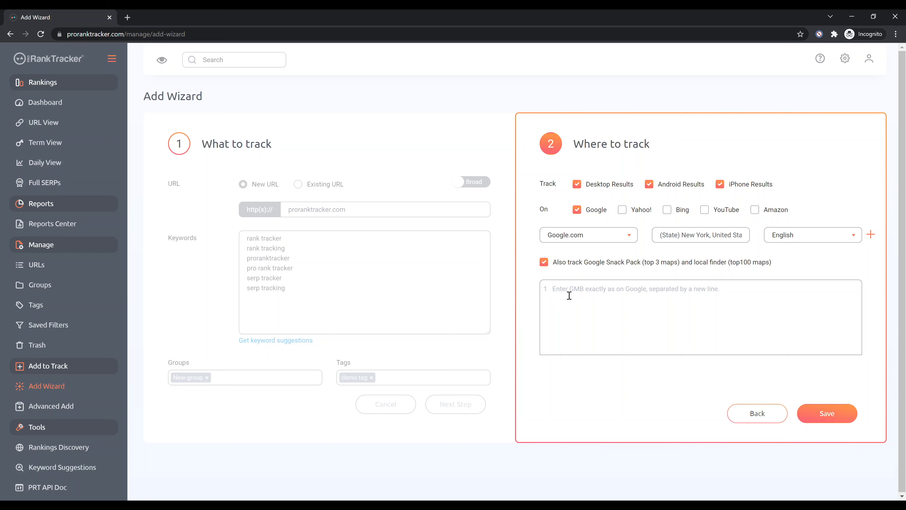
pyautogui.write('M')
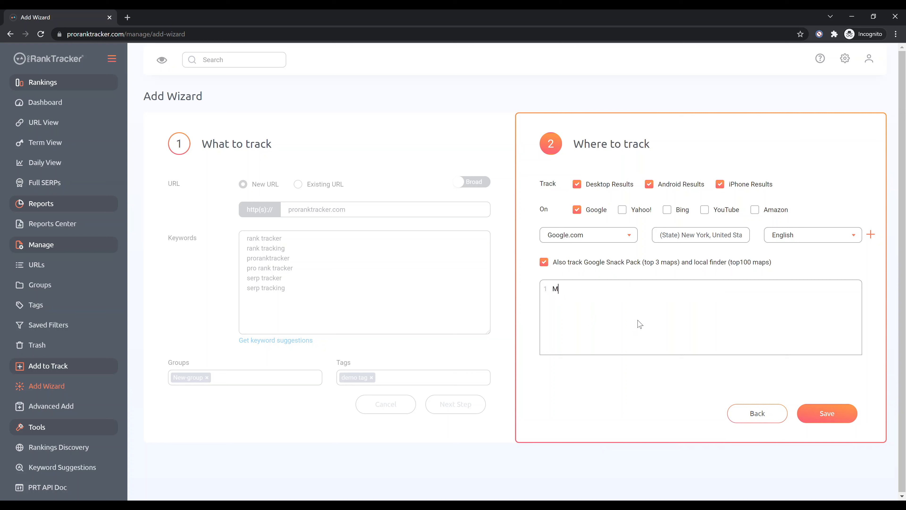
pyautogui.write('y-Business Name ')
pyautogui.write('Another name')
pyautogui.click(830, 418)
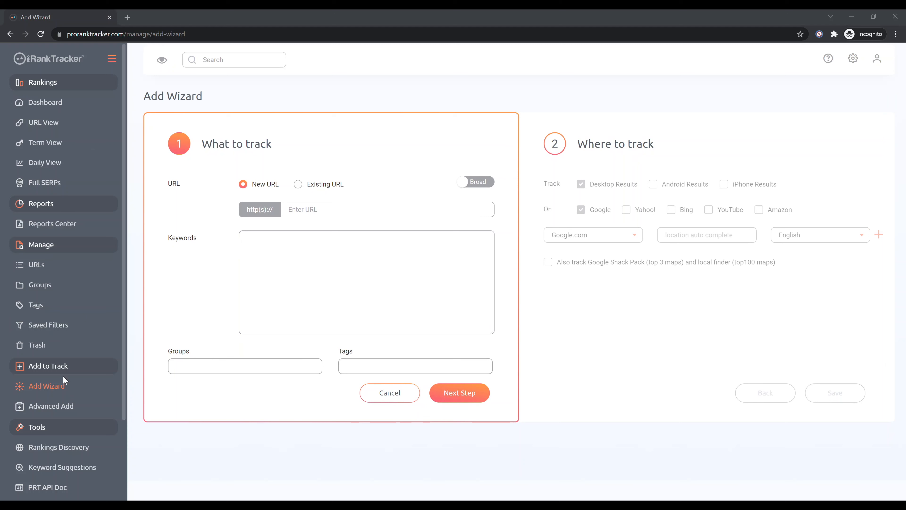
# In Advanced Add for search engines, select Organic Local and Mobile as the tracking types and deselect Organic
pyautogui.click(83, 408)
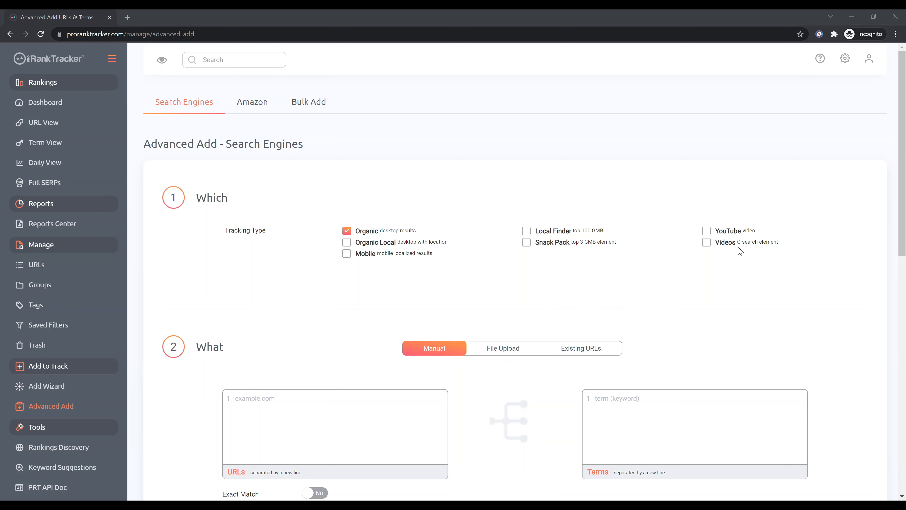
pyautogui.click(348, 244)
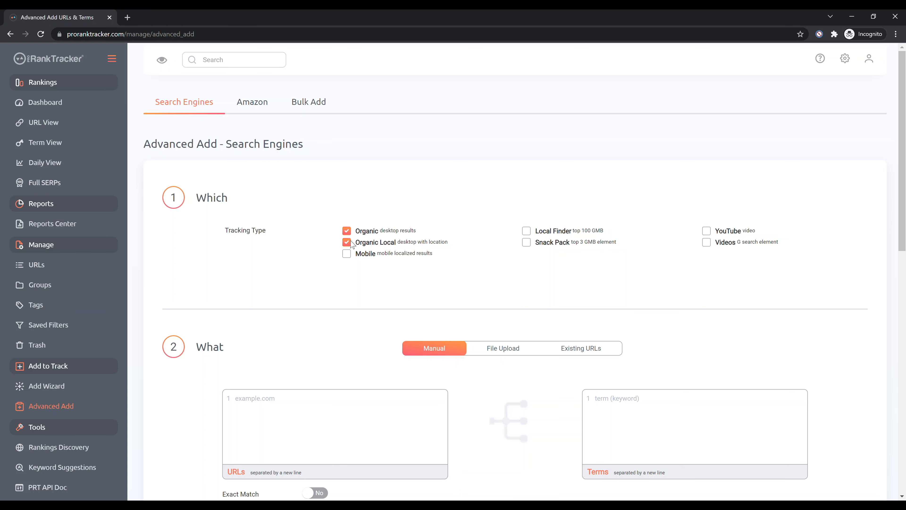
pyautogui.click(350, 231)
pyautogui.click(351, 255)
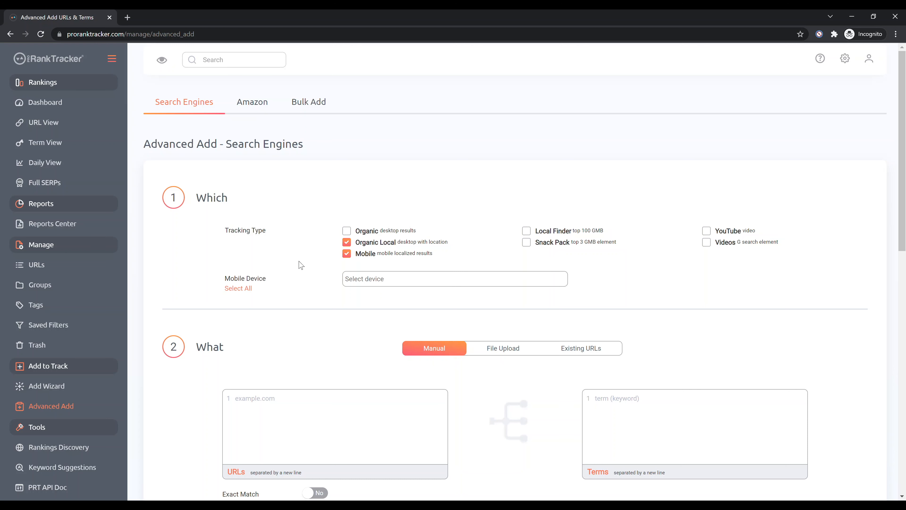
# Choose Android Phone and iPhone as the mobile devices to track
pyautogui.click(374, 277)
pyautogui.click(385, 325)
pyautogui.click(375, 280)
pyautogui.click(395, 303)
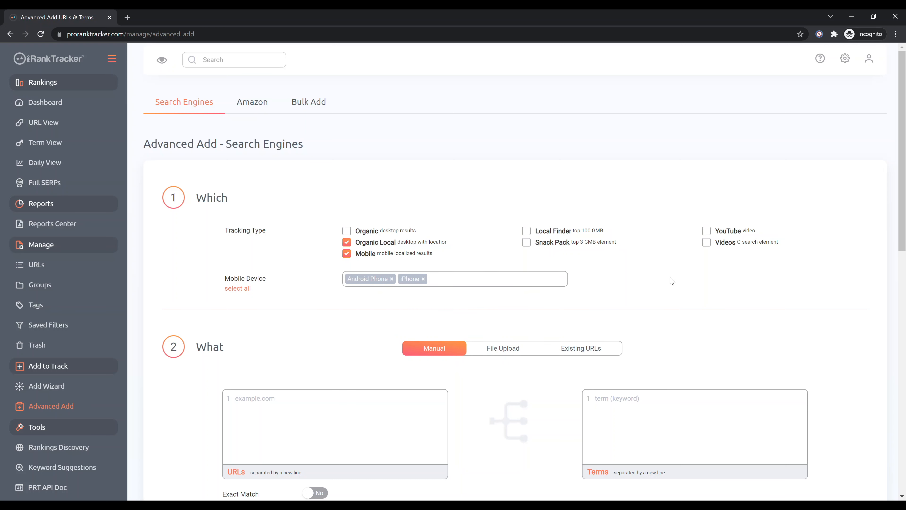
# Enter url1.com, url2.com and url3.com on separate lines as the URLs to track manually
pyautogui.scroll(-1, 672, 281)
pyautogui.scroll(-3, 674, 281)
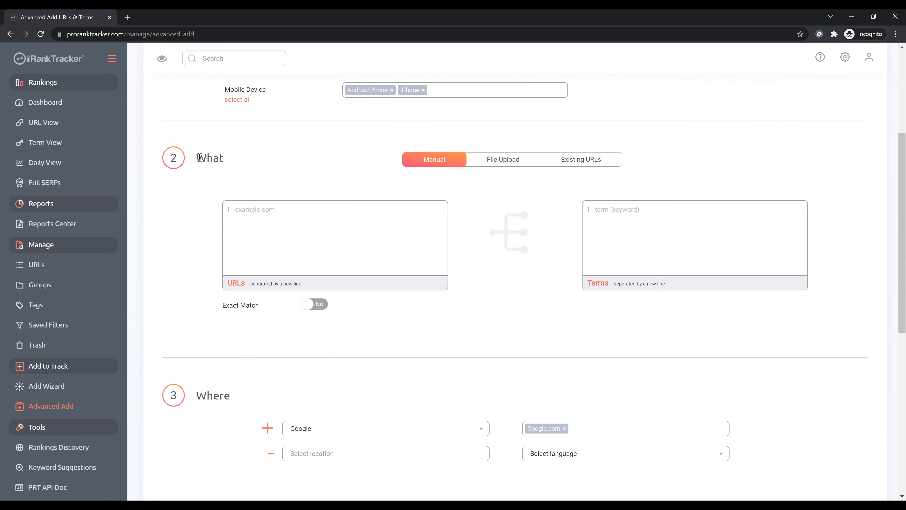
pyautogui.click(248, 215)
pyautogui.write('url1.com')
pyautogui.press('Return')
pyautogui.write('url2.com url')
# Enter term1, term2, term3 and term4 on separate lines as the terms for the URLs
pyautogui.click(618, 212)
pyautogui.write('term1')
pyautogui.press('Return')
pyautogui.write('term2')
pyautogui.press('Return')
pyautogui.write('term3')
pyautogui.press('Return')
pyautogui.write('term4')
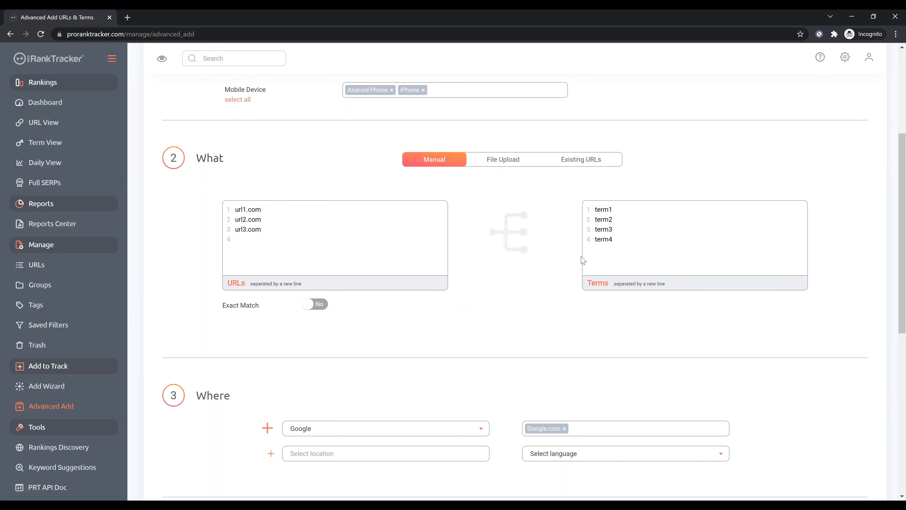
pyautogui.moveTo(279, 237); pyautogui.dragTo(224, 221)
pyautogui.press('BackSpace')
pyautogui.hotkey('ctrl', 'z')
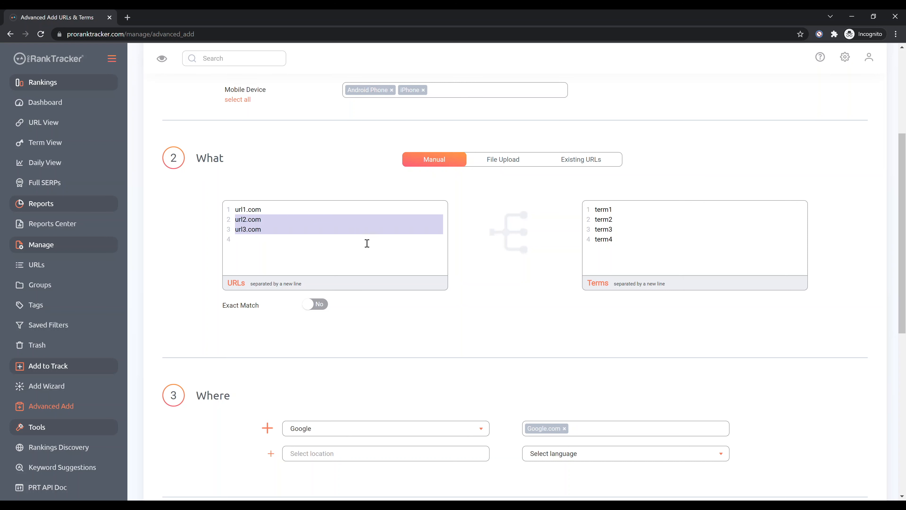
pyautogui.click(367, 243)
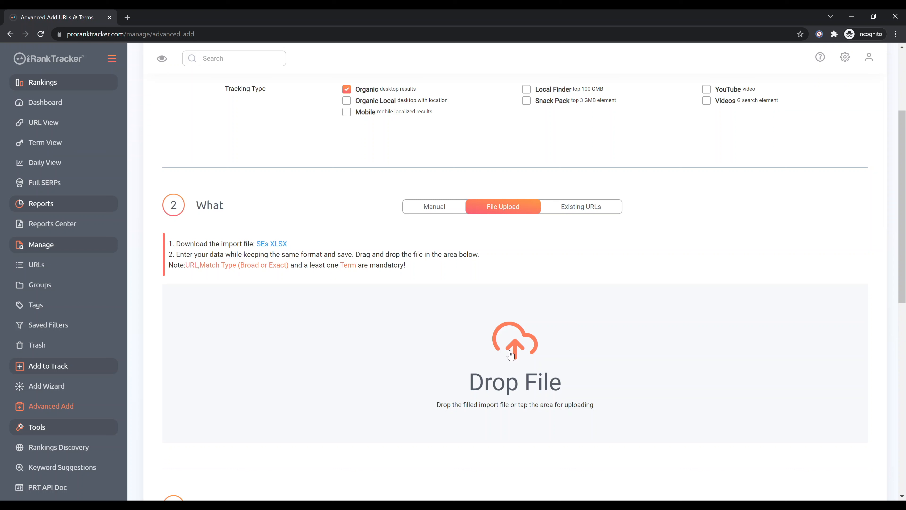
# Download the SEs XLSX import file for uploading URLs and terms
pyautogui.doubleClick(268, 255)
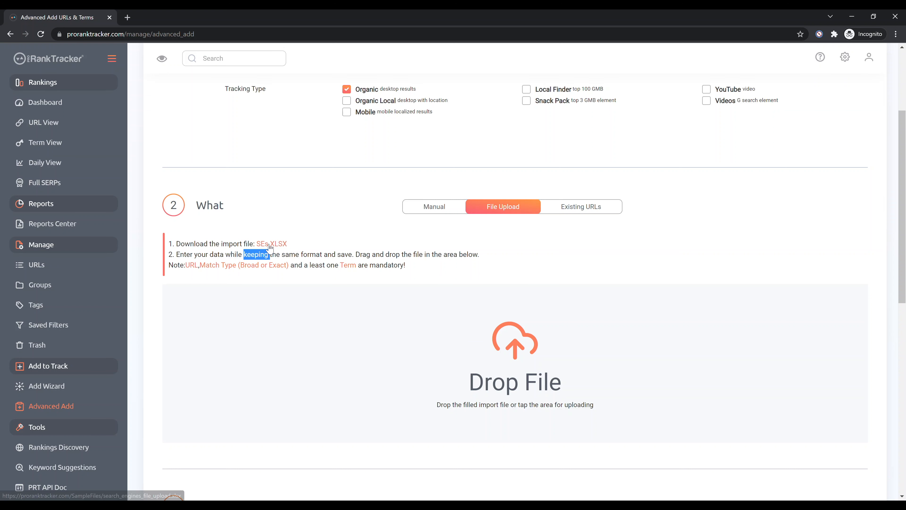
pyautogui.click(276, 246)
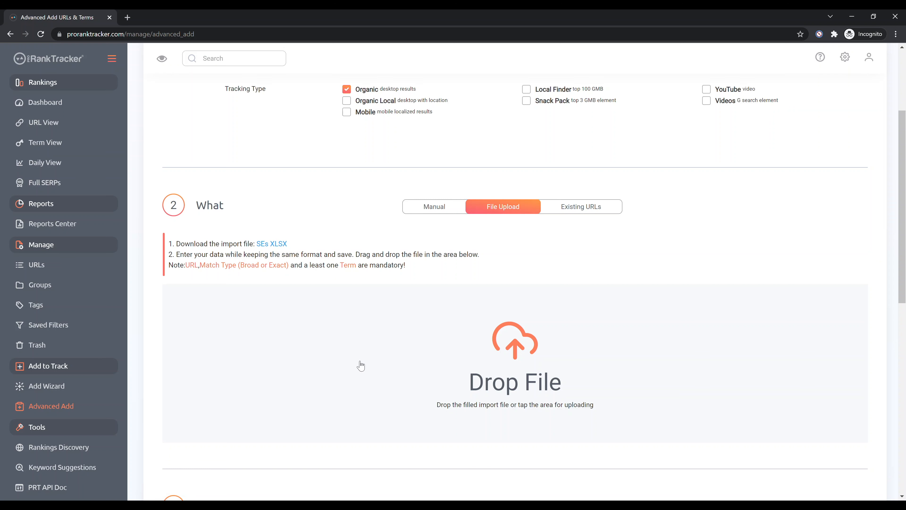
# Switch the What section to existing URLs and choose apple.com as the URL
pyautogui.scroll(-5, 389, 351)
pyautogui.scroll(-3, 390, 345)
pyautogui.scroll(9, 391, 375)
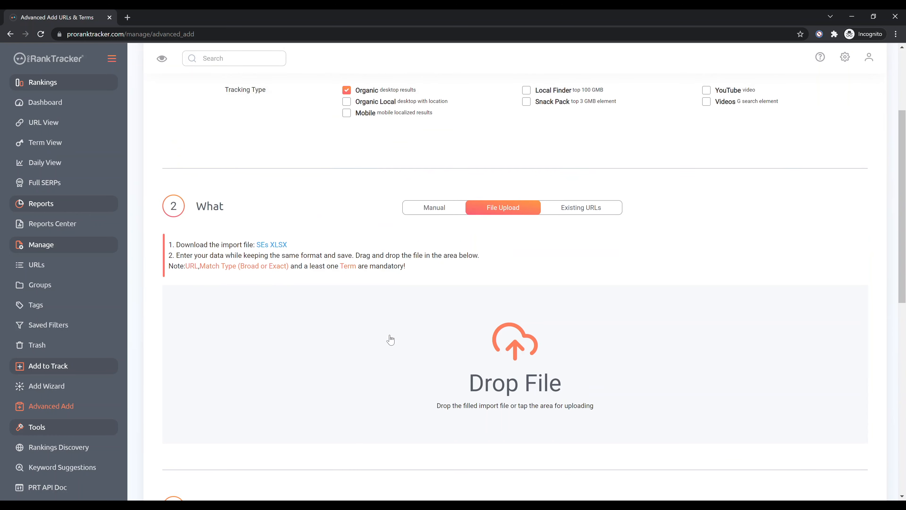
pyautogui.click(587, 255)
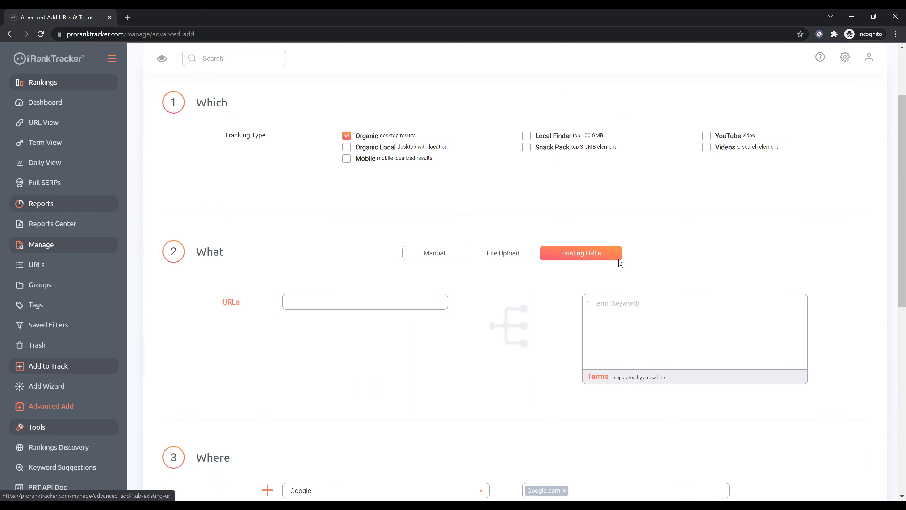
pyautogui.scroll(-1, 390, 250)
pyautogui.click(375, 260)
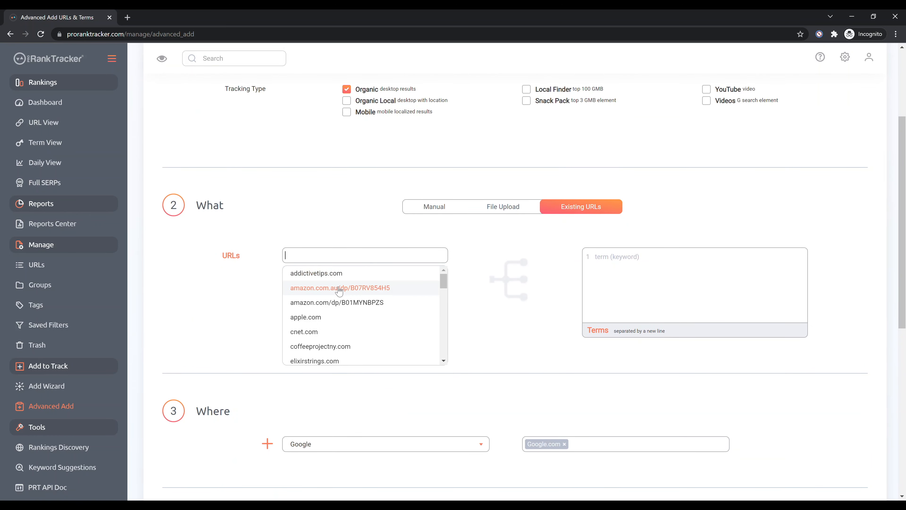
pyautogui.click(335, 317)
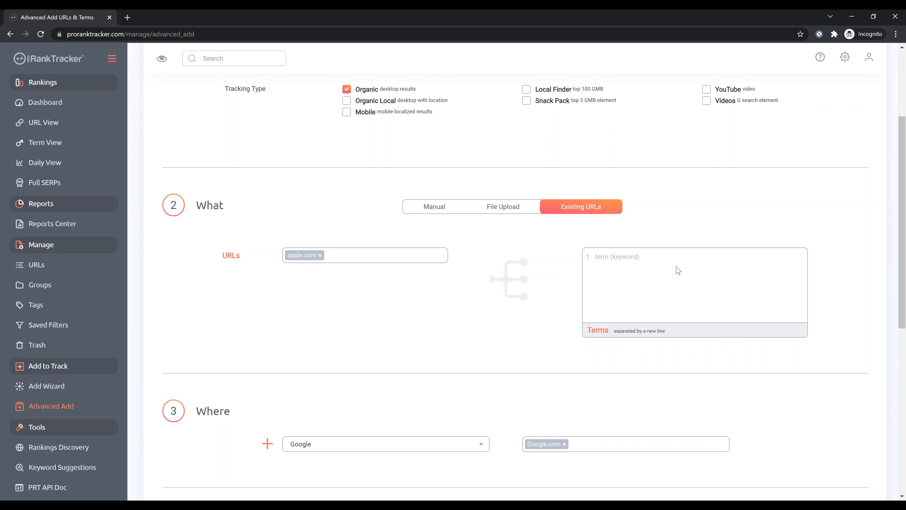
# Enter banana and orange on separate lines as the terms for the existing URL
pyautogui.write('banana')
pyautogui.press('Return')
pyautogui.write('orange')
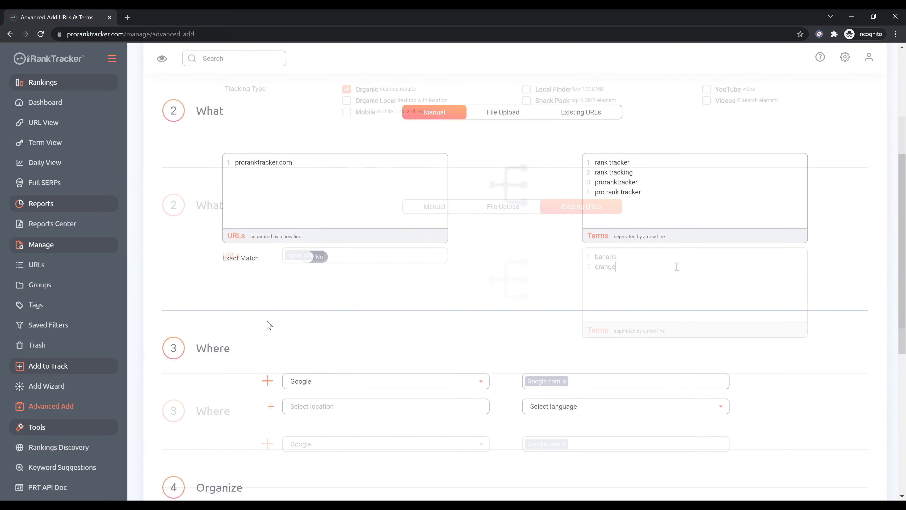
# Add Google.de, Google.co.uk and Google.es to the Google search engine sites to track
pyautogui.scroll(-3, 287, 295)
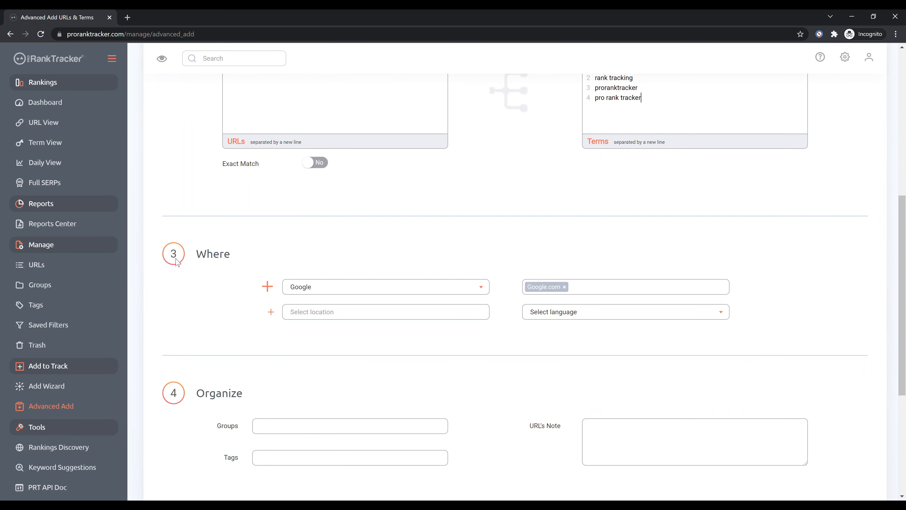
pyautogui.click(332, 290)
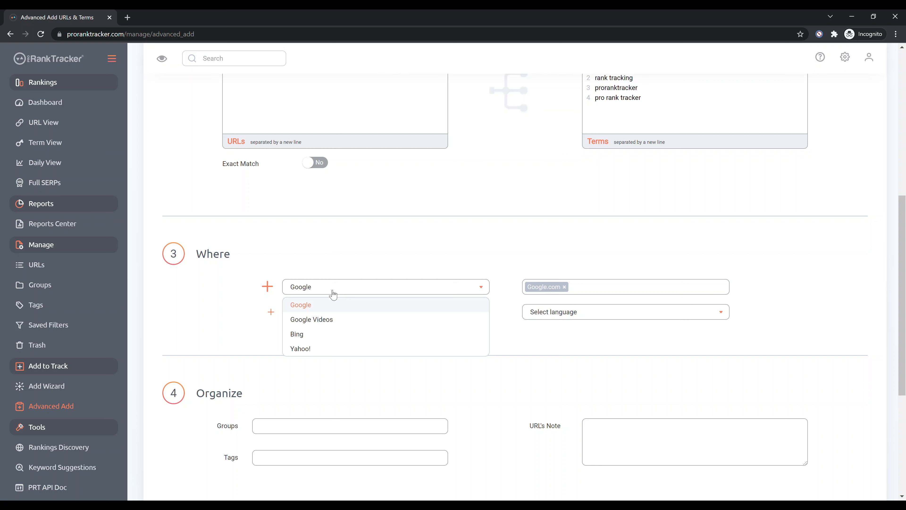
pyautogui.click(514, 291)
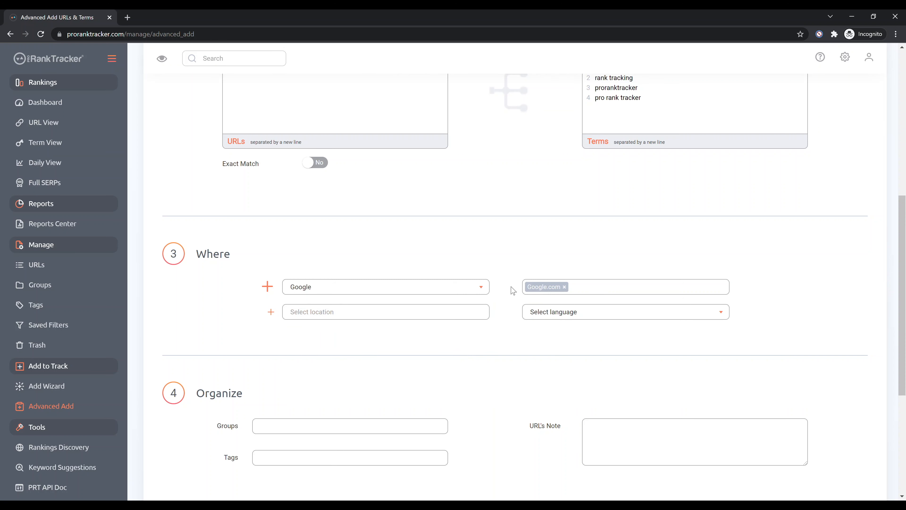
pyautogui.click(594, 288)
pyautogui.write('.de')
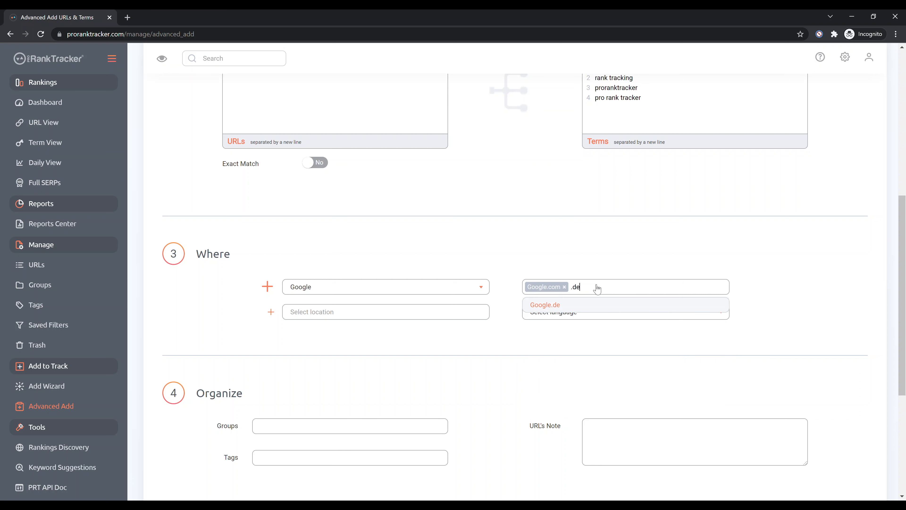
pyautogui.click(620, 304)
pyautogui.write('gle.com Google.co.u')
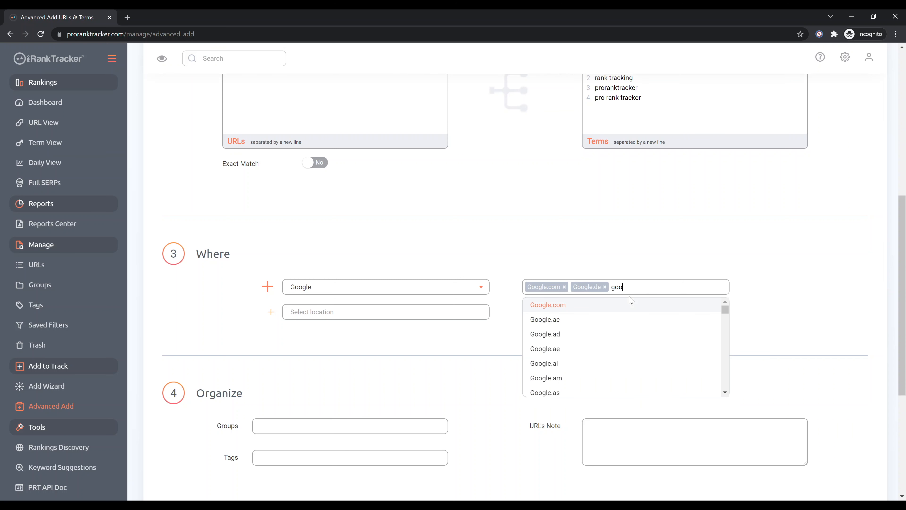
pyautogui.write('k')
pyautogui.click(632, 305)
pyautogui.write('es')
pyautogui.click(675, 306)
# Set the first tracking location to the state of New York, United States, with English as its language
pyautogui.click(341, 311)
pyautogui.write('new y')
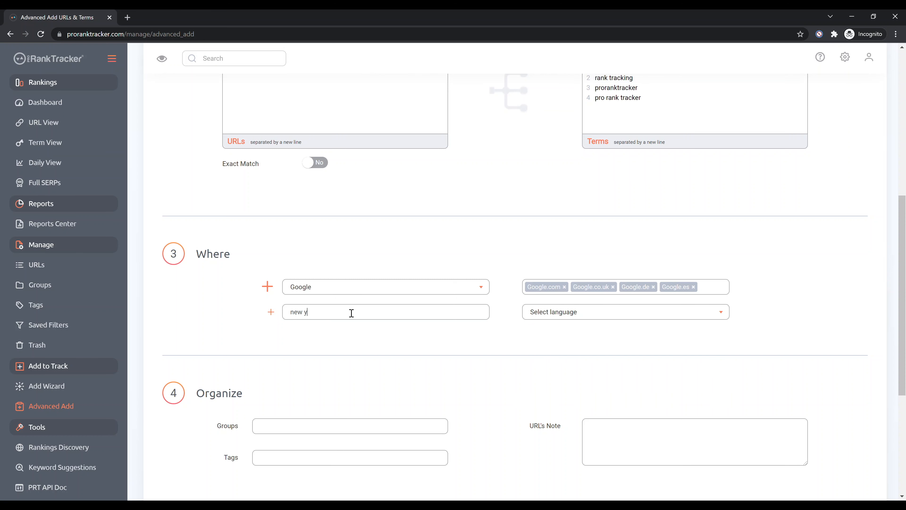
pyautogui.write('ork')
pyautogui.click(376, 330)
pyautogui.click(586, 314)
pyautogui.click(578, 351)
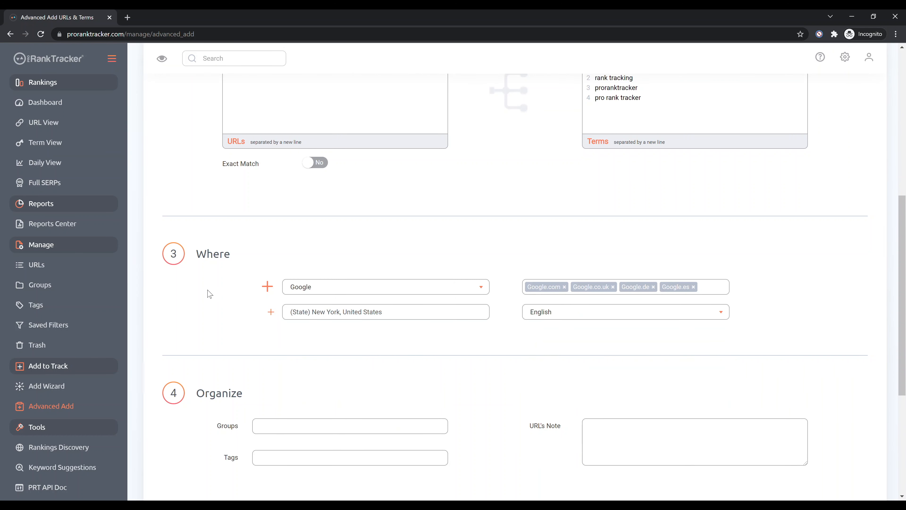
# Add a second tracking location for the state of Berlin, Germany, with German as its language
pyautogui.click(271, 312)
pyautogui.click(305, 339)
pyautogui.write('berlin')
pyautogui.click(332, 356)
pyautogui.click(587, 337)
pyautogui.write('ger')
pyautogui.click(546, 372)
# Add a third tracking location for the city of Madrid, Community of Madrid, Spain, with Spanish as its language
pyautogui.click(272, 312)
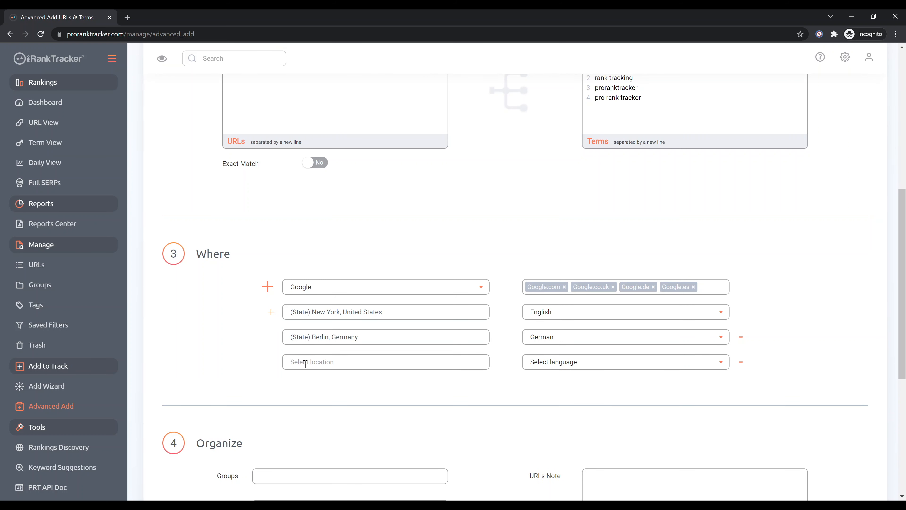
pyautogui.click(305, 365)
pyautogui.write('madrid')
pyautogui.scroll(-3, 343, 402)
pyautogui.click(344, 417)
pyautogui.click(581, 362)
pyautogui.write('sp')
pyautogui.click(539, 415)
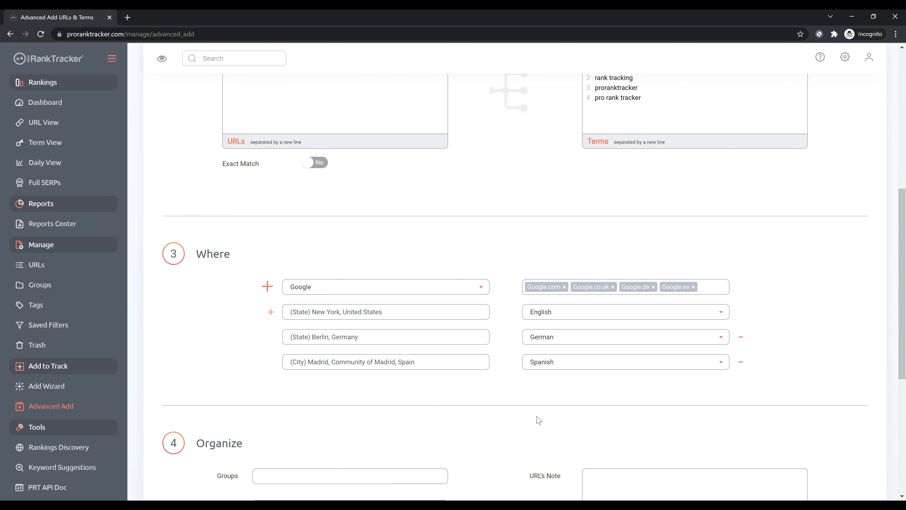
# Assign the URL to a new group named newgroup in the Organize section
pyautogui.scroll(-1, 519, 422)
pyautogui.scroll(-5, 520, 421)
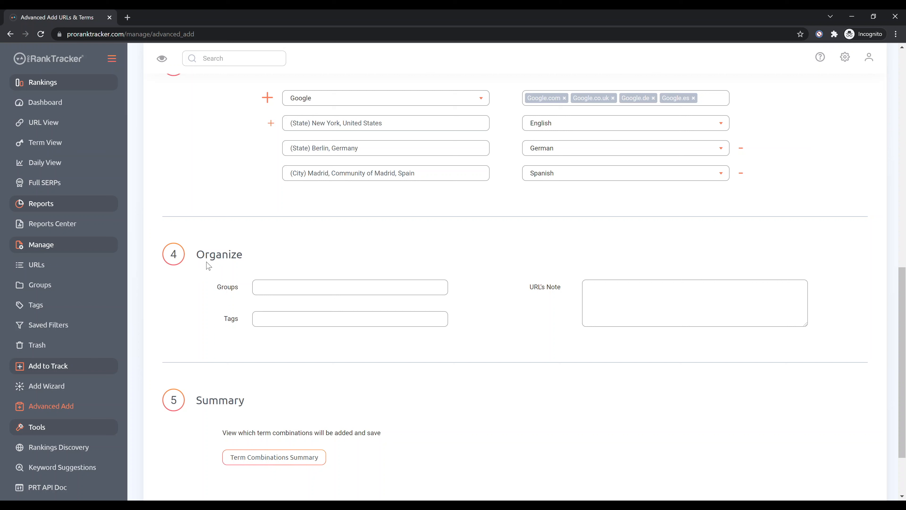
pyautogui.click(262, 287)
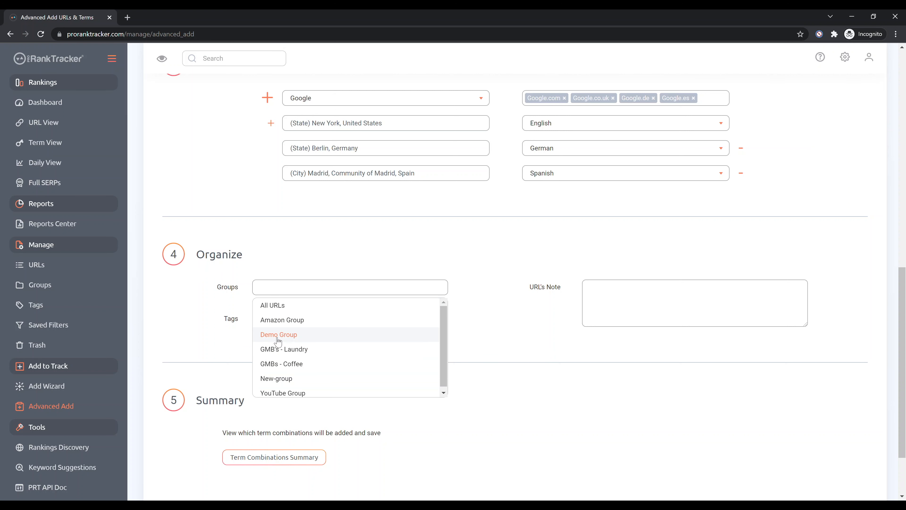
pyautogui.write('newgroup')
pyautogui.press('Return')
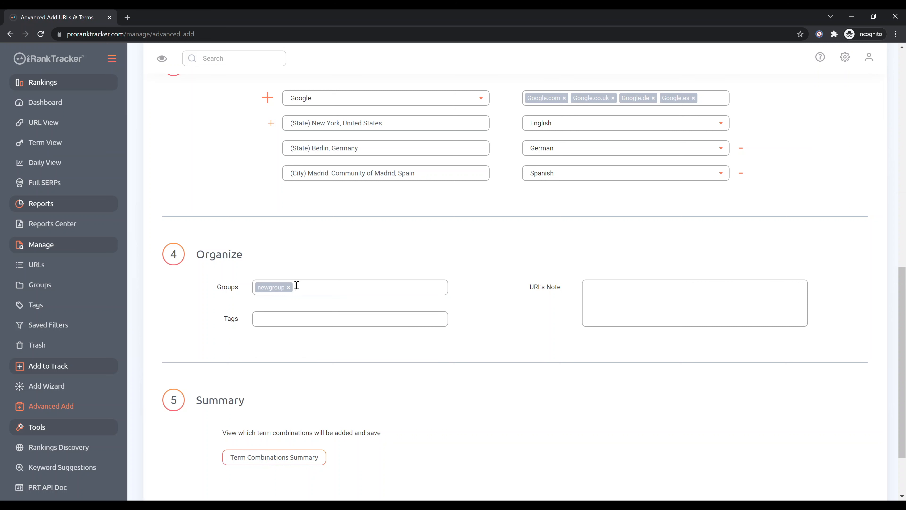
# Assign the existing demo tag and enter the URL's note "This is my best site!"
pyautogui.click(282, 319)
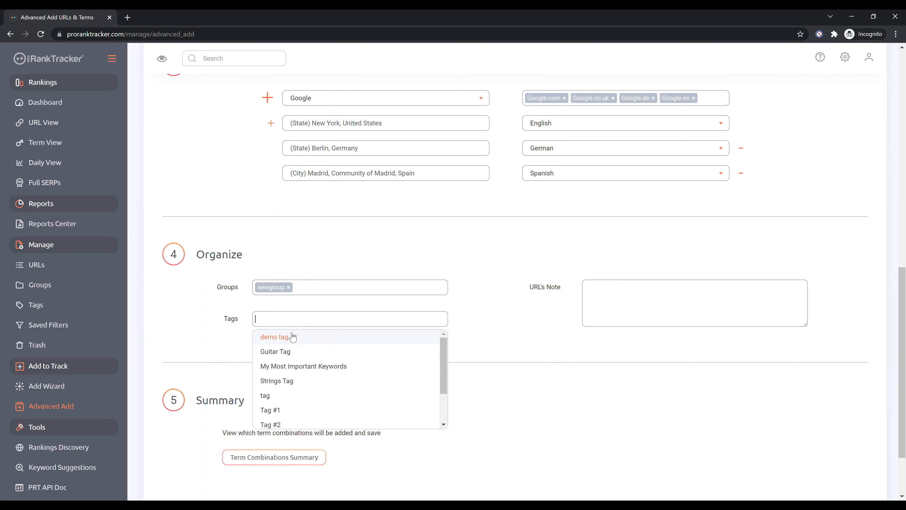
pyautogui.click(291, 339)
pyautogui.click(607, 304)
pyautogui.write('This is my best site!')
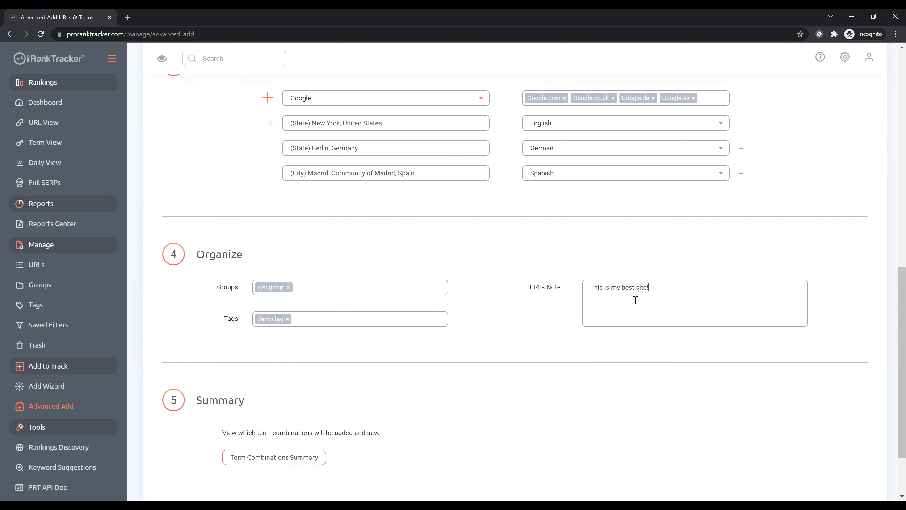
# Review the Term Combinations Summary for proranktracker.com and close it without saving
pyautogui.scroll(-3, 607, 307)
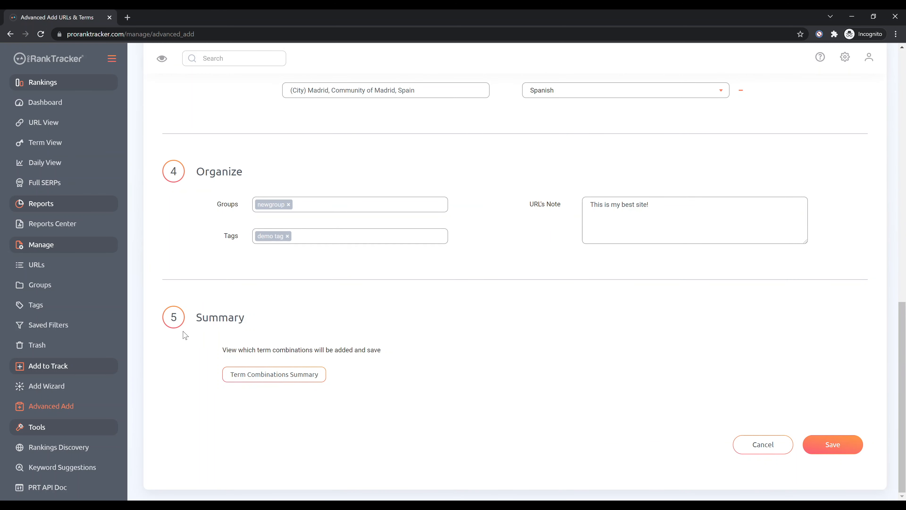
pyautogui.click(279, 382)
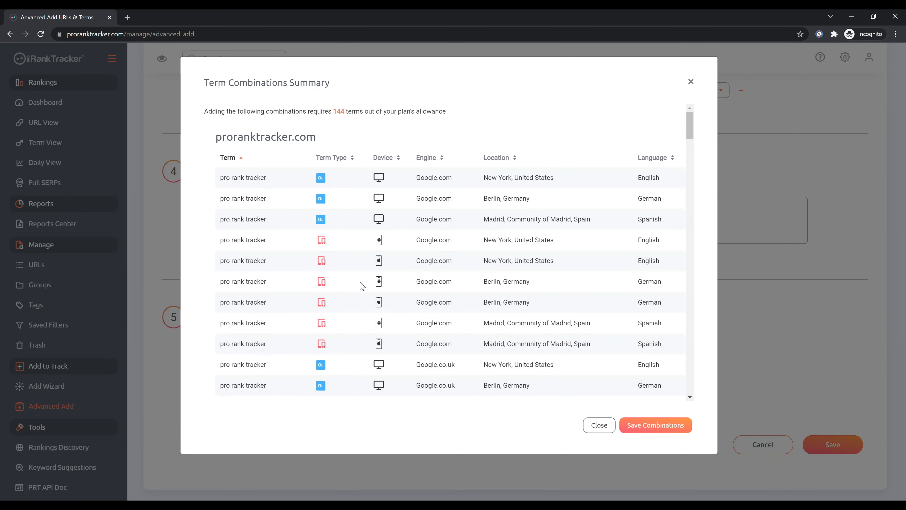
pyautogui.scroll(-1, 696, 128)
pyautogui.scroll(-3, 697, 129)
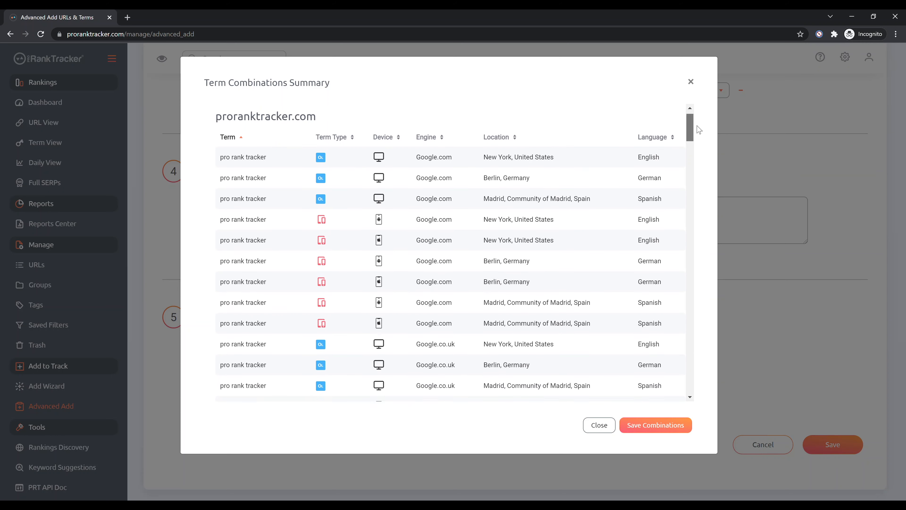
pyautogui.scroll(-15, 706, 139)
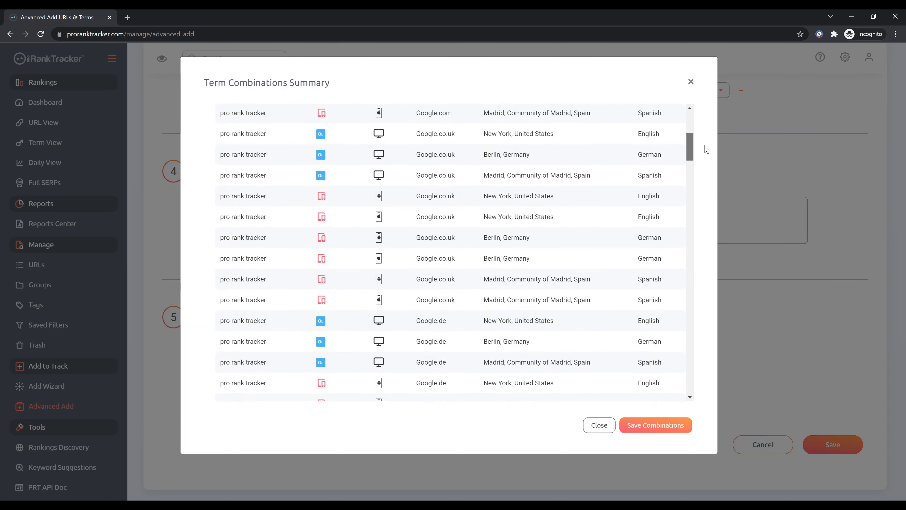
pyautogui.moveTo(713, 185); pyautogui.dragTo(714, 214)
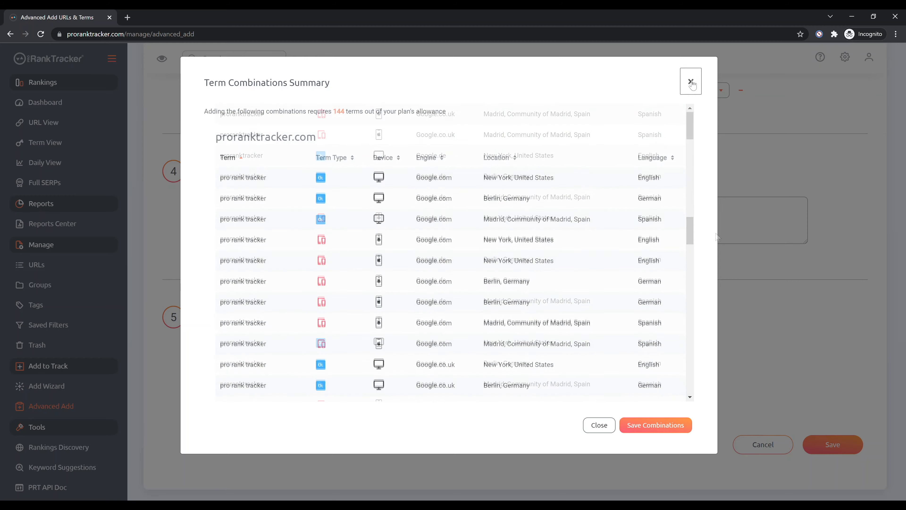
pyautogui.click(691, 82)
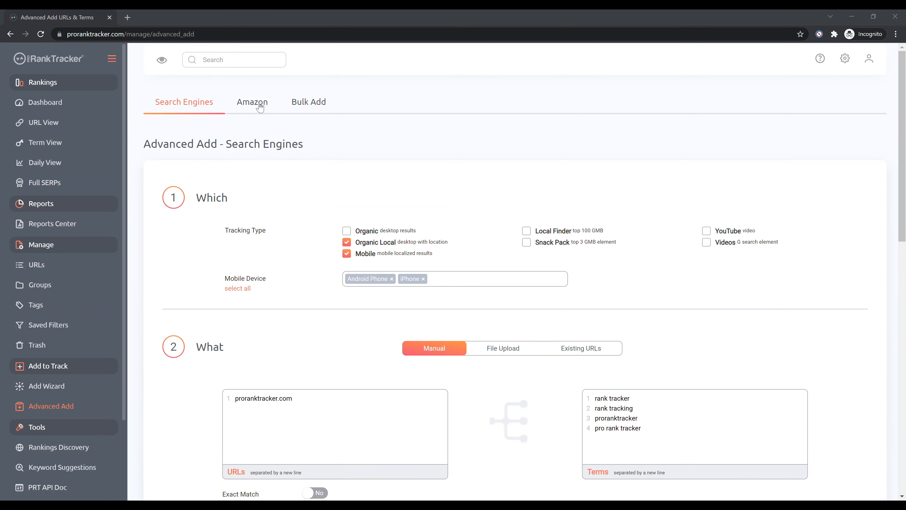
# Open the Amazon Advanced Add form and examine its file upload, existing URLs and manual entry options
pyautogui.click(260, 105)
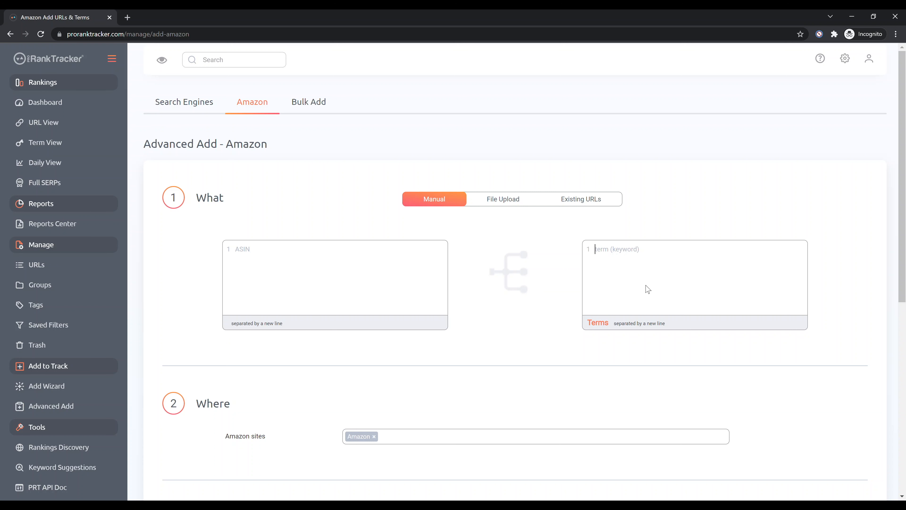
pyautogui.click(508, 208)
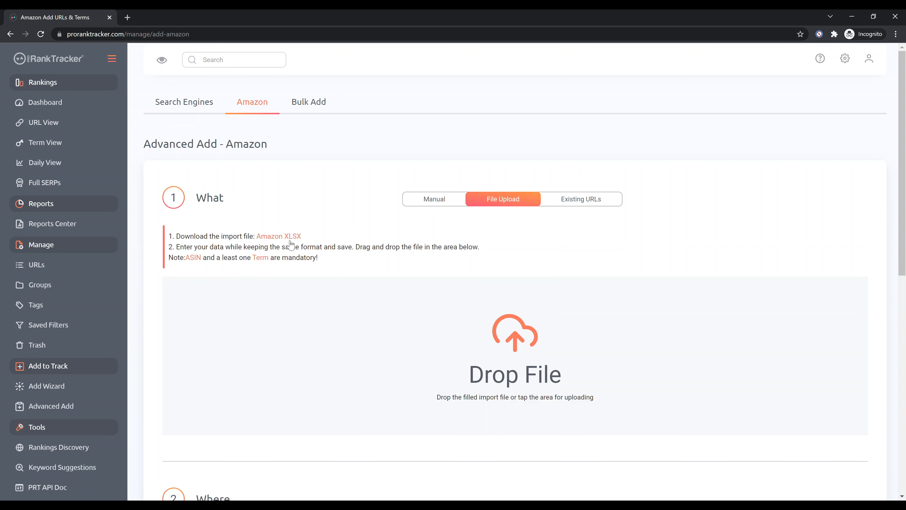
pyautogui.click(434, 203)
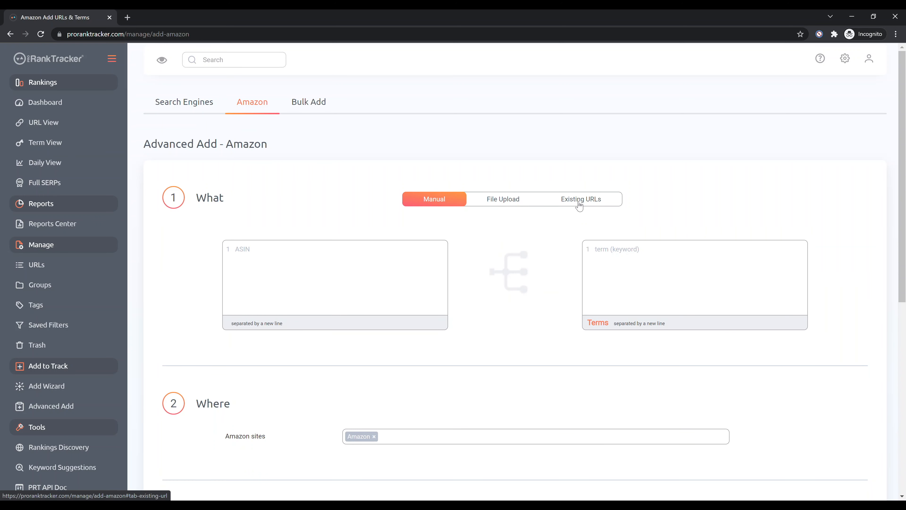
pyautogui.click(579, 206)
pyautogui.click(427, 199)
# Add Amazon ES and Amazon IT to the Amazon sites to track
pyautogui.scroll(-4, 503, 227)
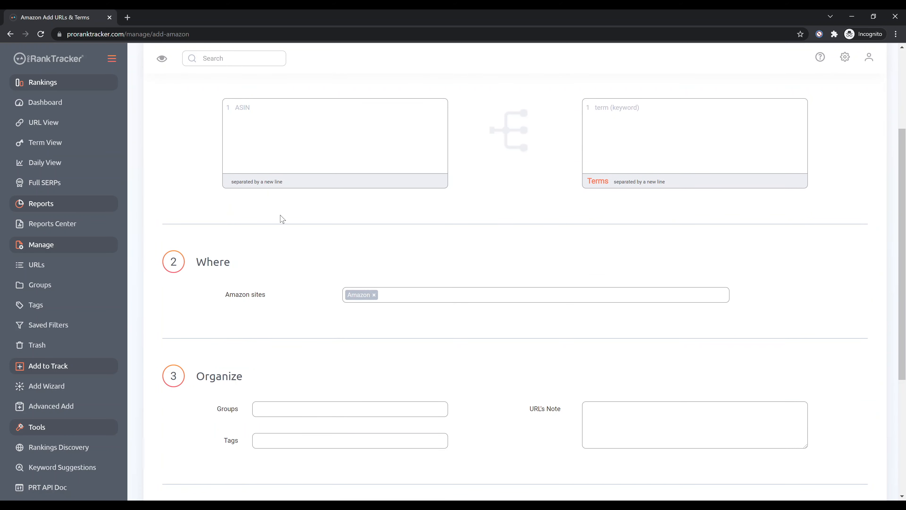
pyautogui.scroll(-4, 285, 220)
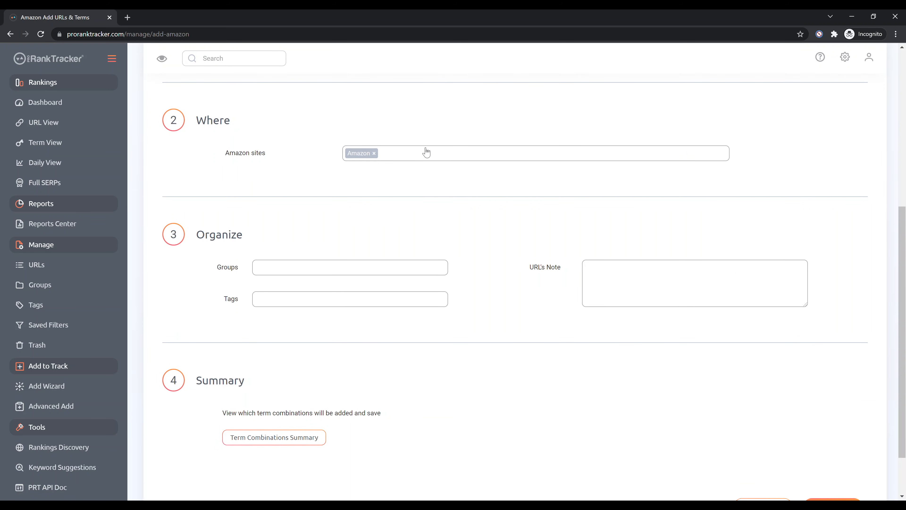
pyautogui.click(425, 152)
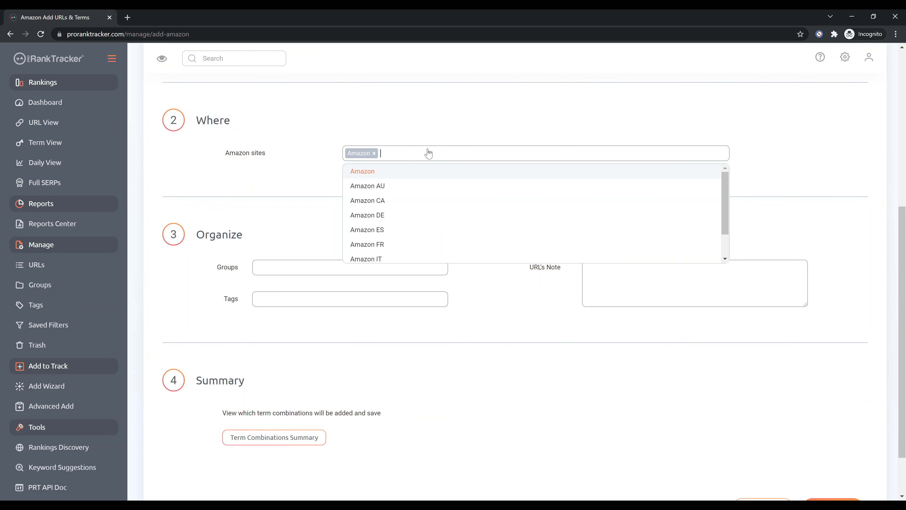
pyautogui.click(429, 234)
pyautogui.click(452, 157)
pyautogui.scroll(-1, 458, 228)
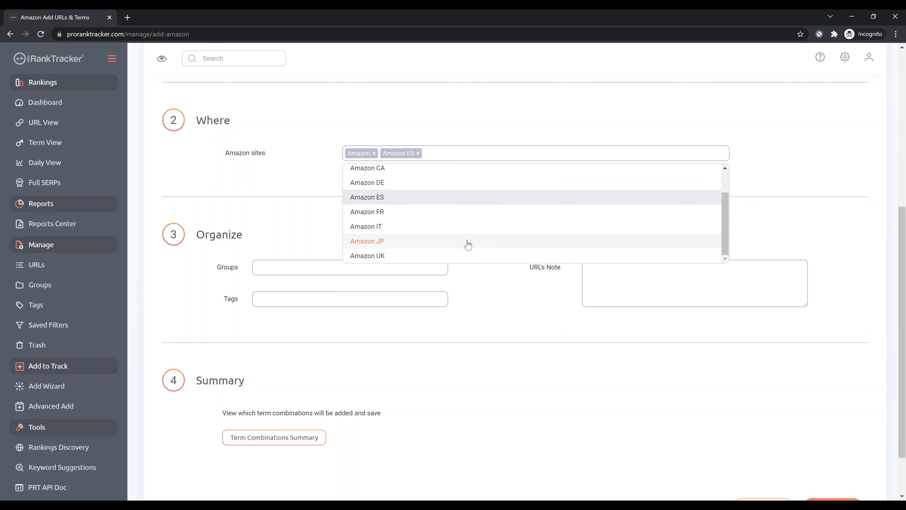
pyautogui.click(414, 225)
pyautogui.scroll(-2, 463, 237)
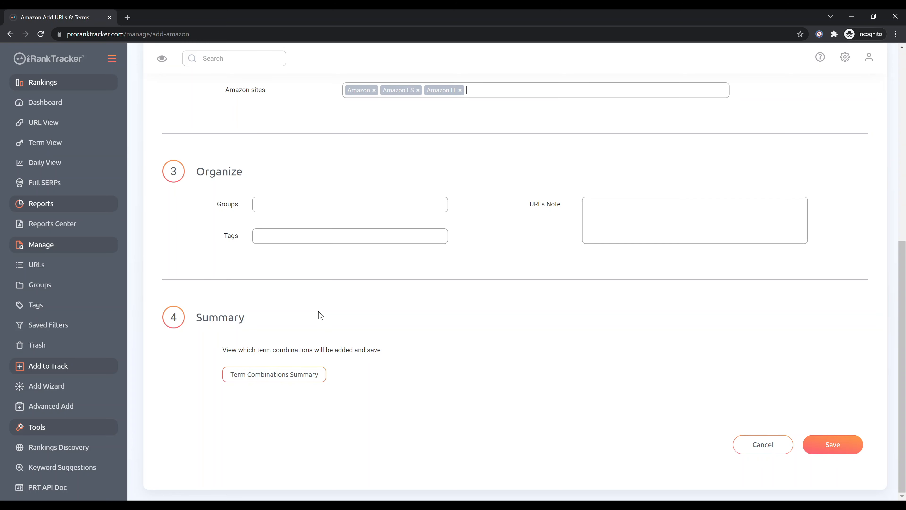
# Open the Bulk Add page and examine its file upload area, Bulk Add Tips and Exact Location String Finder
pyautogui.scroll(8, 320, 314)
pyautogui.click(322, 106)
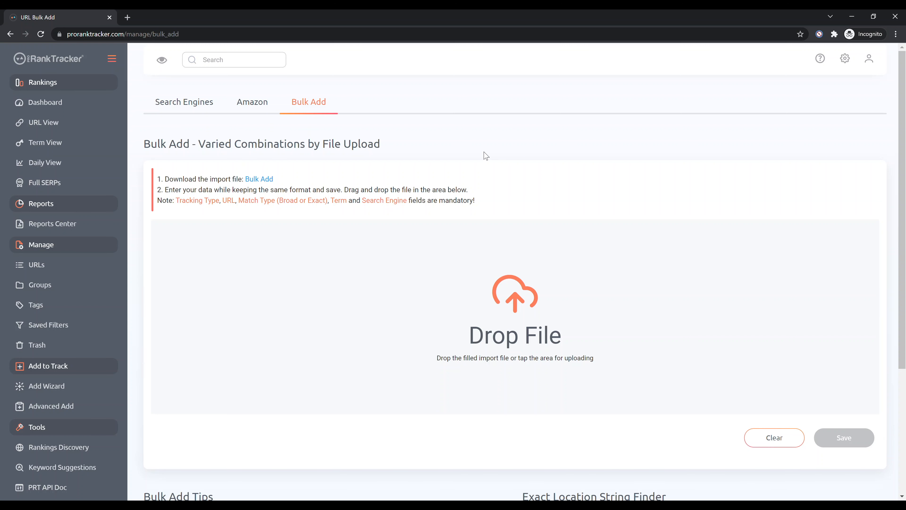
pyautogui.scroll(-1, 539, 292)
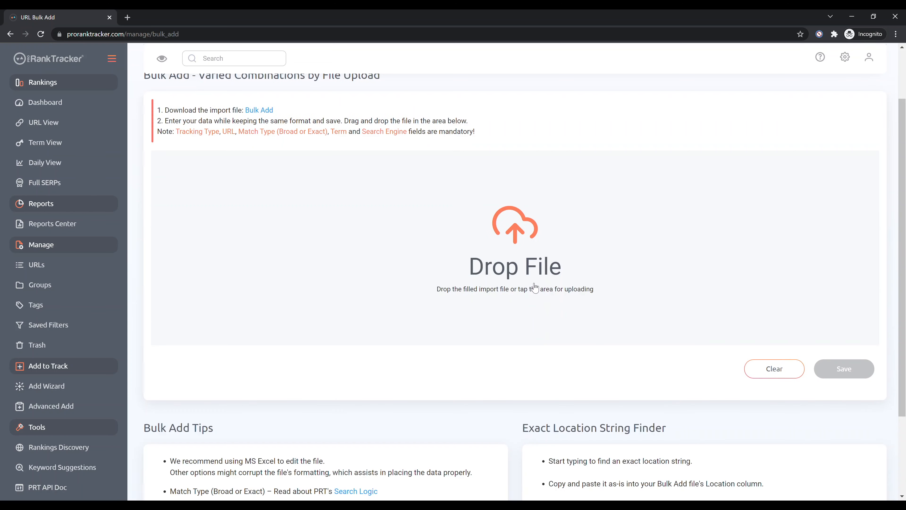
pyautogui.scroll(-1, 524, 282)
pyautogui.scroll(-1, 478, 250)
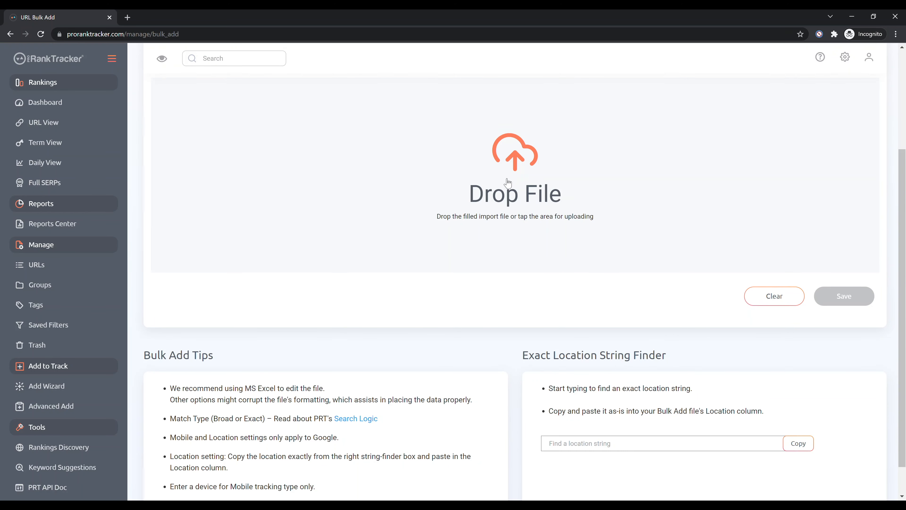
pyautogui.scroll(-1, 433, 195)
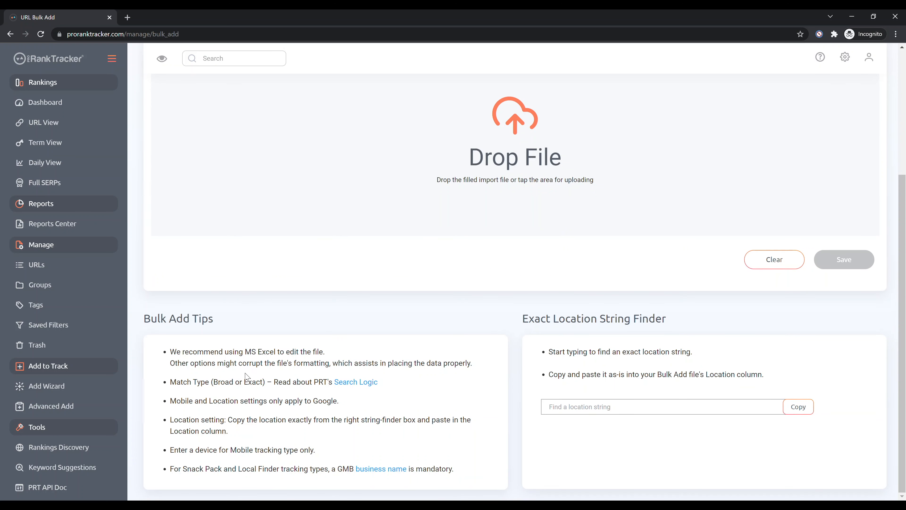
pyautogui.scroll(1, 619, 316)
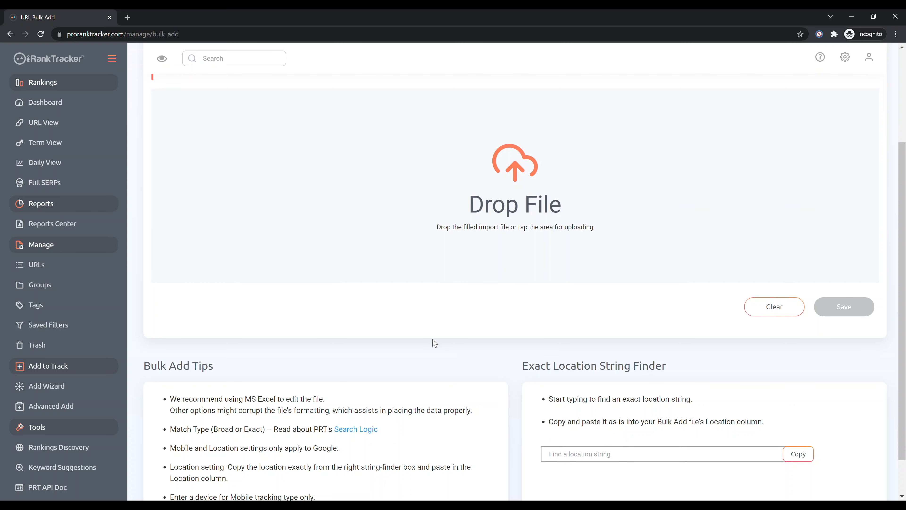
pyautogui.scroll(3, 432, 343)
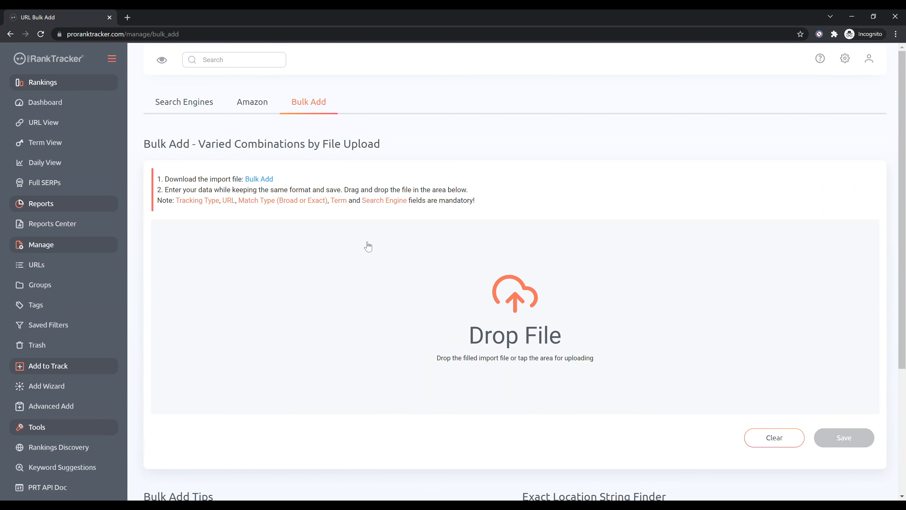